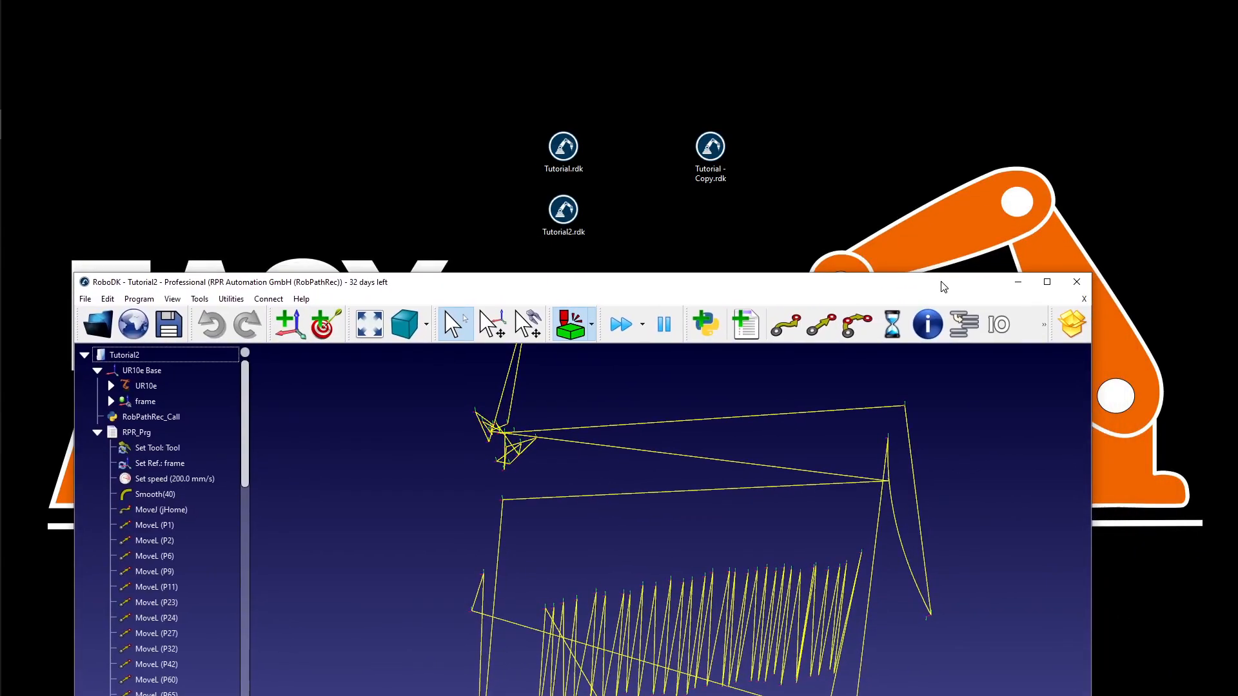
# - Load Tutorial.rdk alongside the Tutorial2 station and maximize the RoboDK window
pyautogui.click(562, 150)
pyautogui.moveTo(648, 279); pyautogui.dragTo(671, 98)
pyautogui.doubleClick(672, 97)
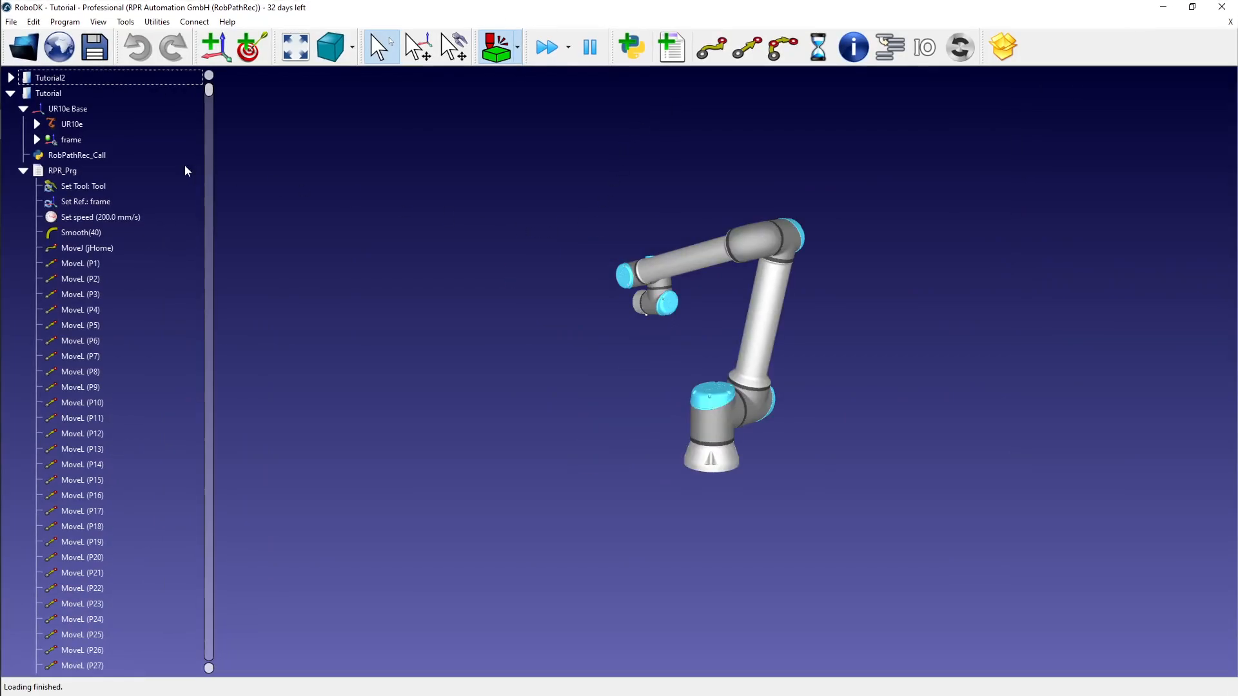
# - Run RPR_Prg in the Tutorial station and inspect its dense waypoints along the zigzag path
pyautogui.click(104, 170)
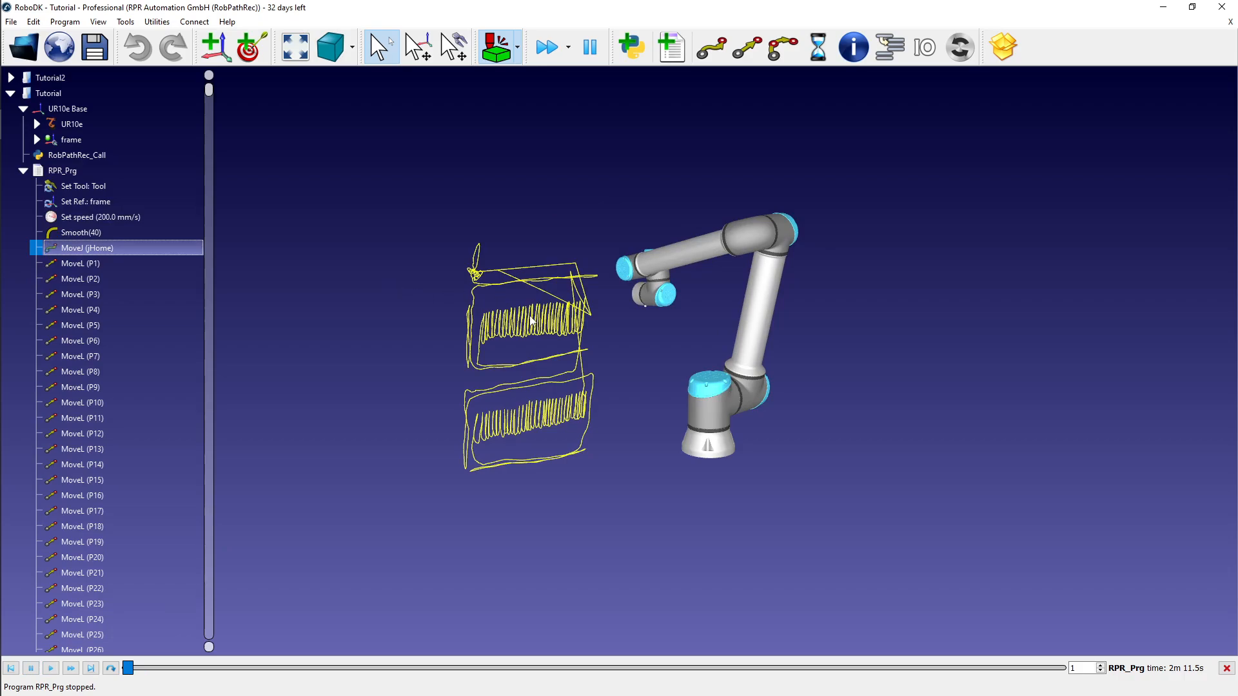
pyautogui.scroll(10, 528, 318)
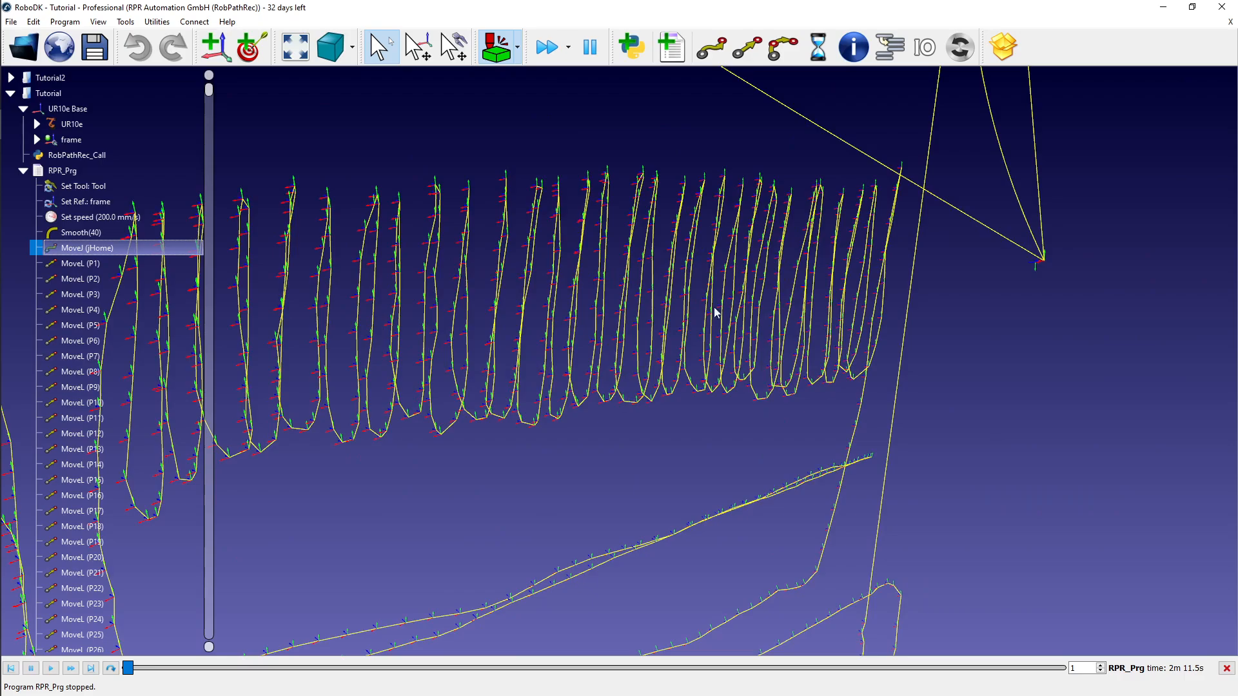
pyautogui.scroll(-8, 731, 301)
pyautogui.scroll(8, 709, 295)
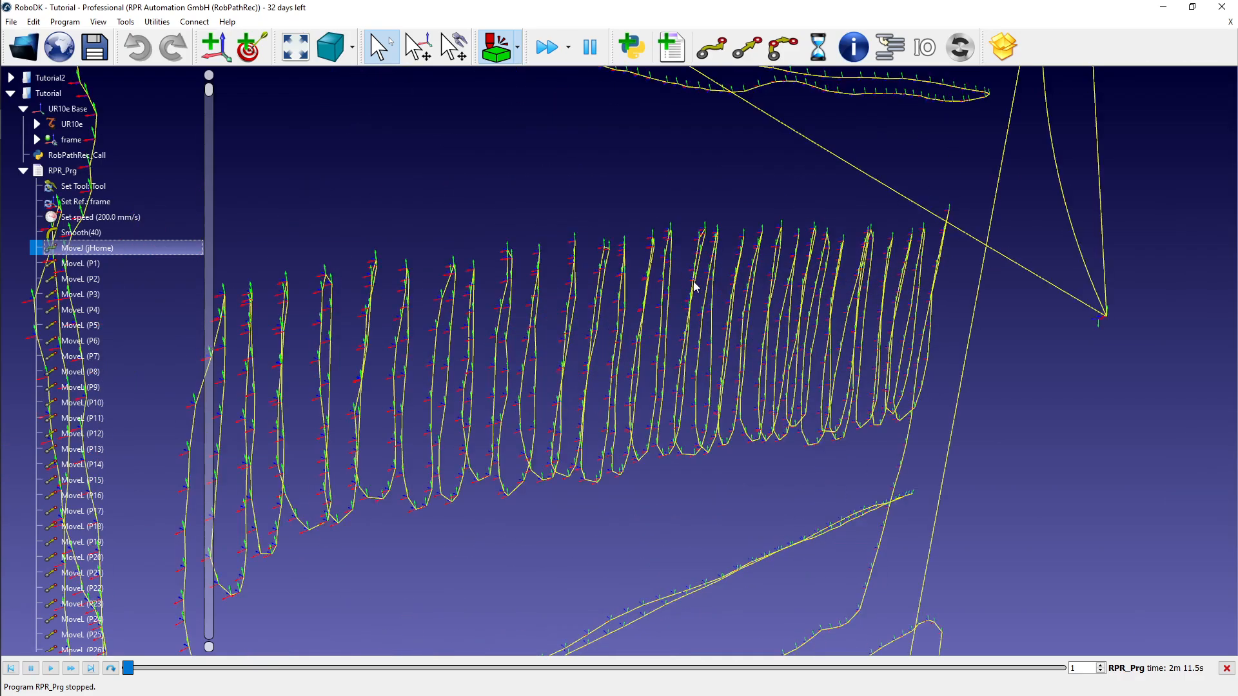
pyautogui.scroll(-3, 695, 286)
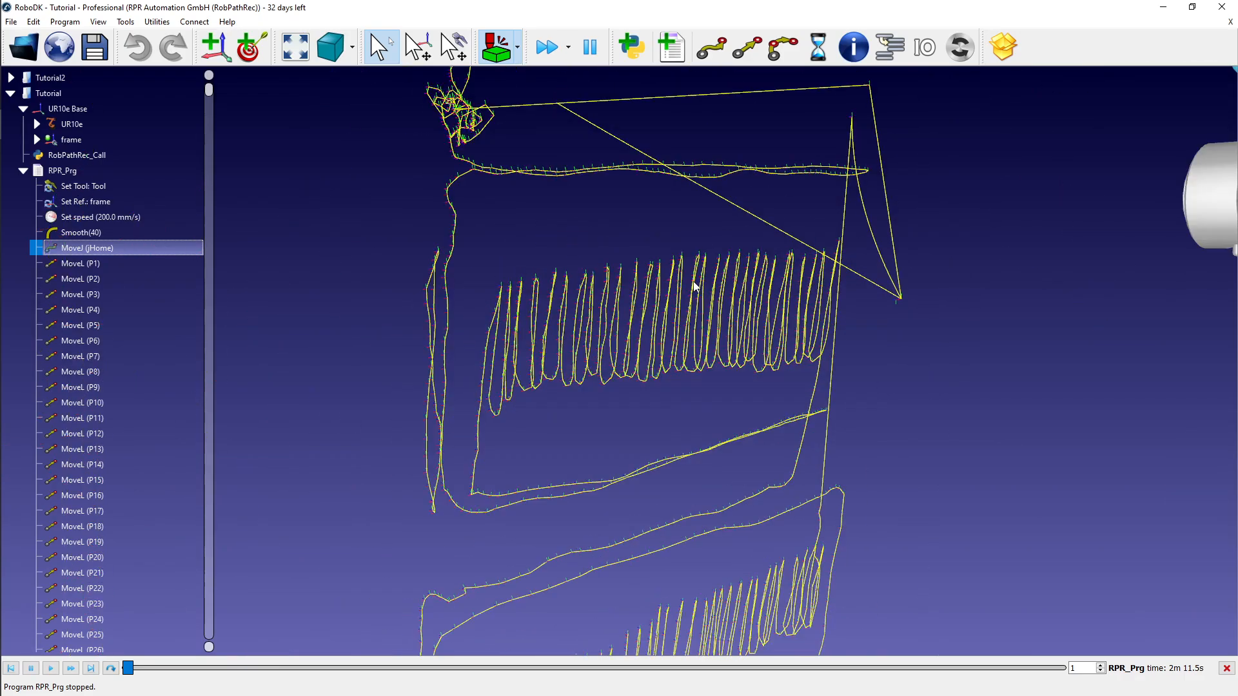
# - Collapse the Tutorial station and make Tutorial2 the active station with its tree expanded
pyautogui.click(12, 94)
pyautogui.click(29, 79)
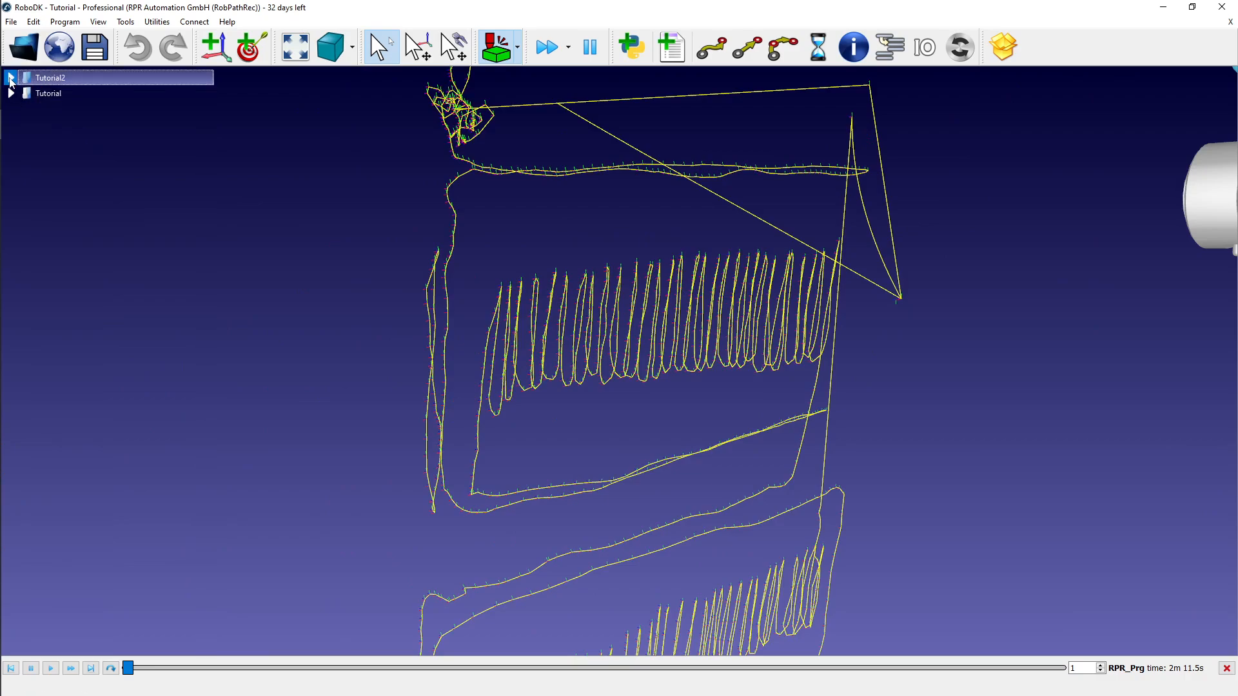
pyautogui.click(10, 78)
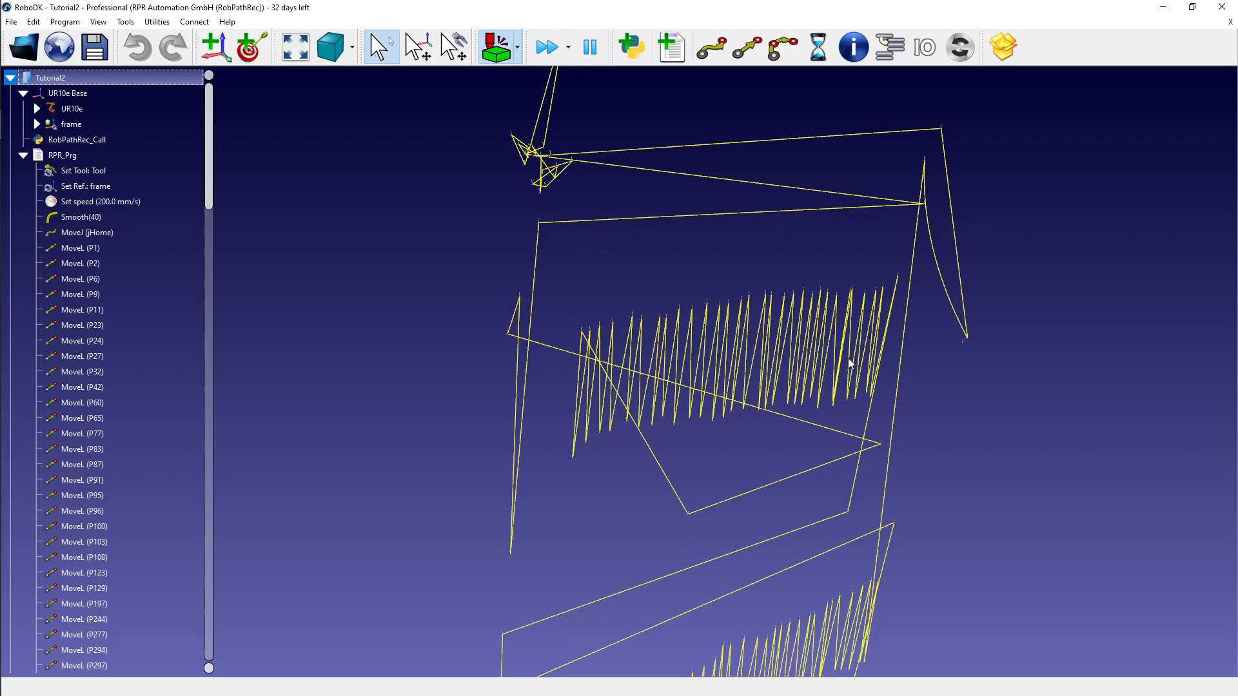
pyautogui.moveTo(872, 330); pyautogui.dragTo(796, 329, button='right')
pyautogui.scroll(-3, 927, 347)
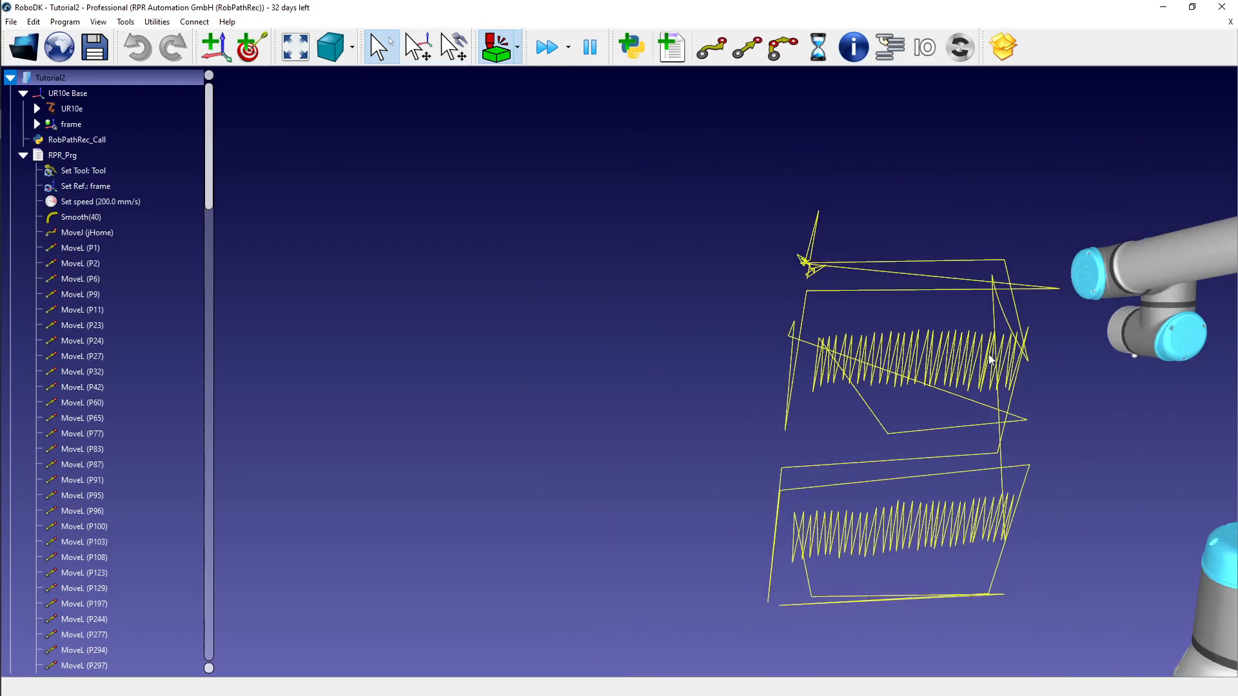
pyautogui.scroll(1, 956, 348)
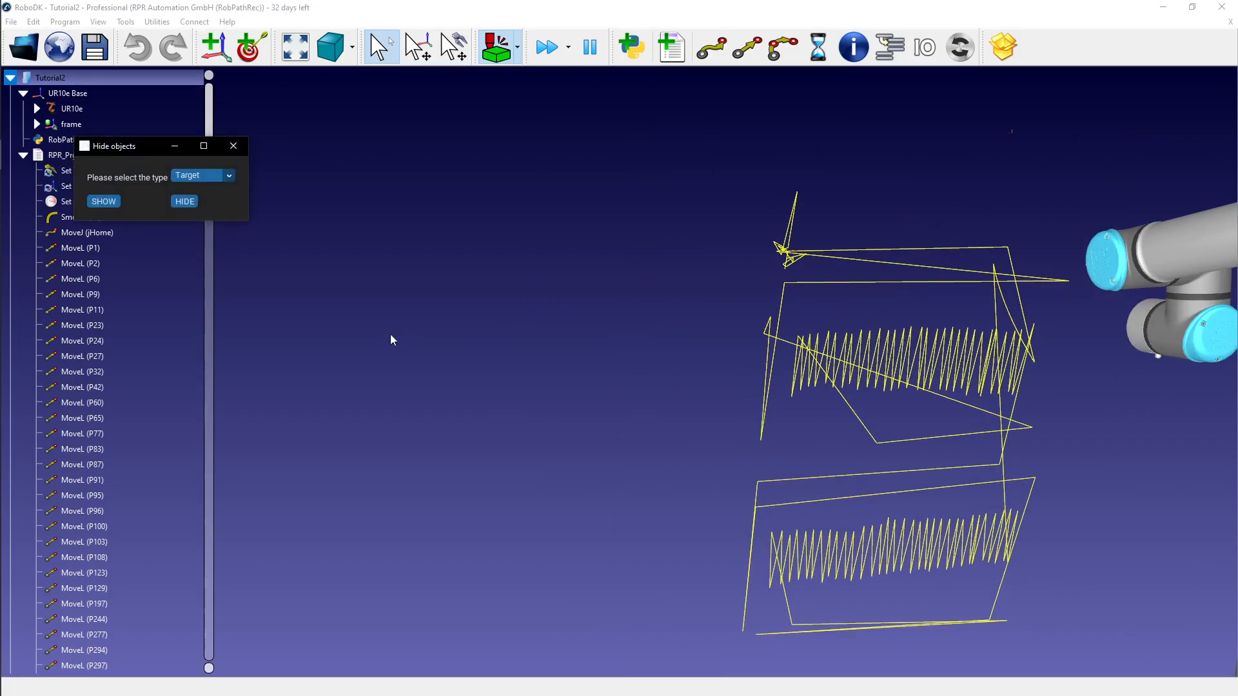
pyautogui.click(189, 175)
pyautogui.click(193, 191)
pyautogui.click(233, 145)
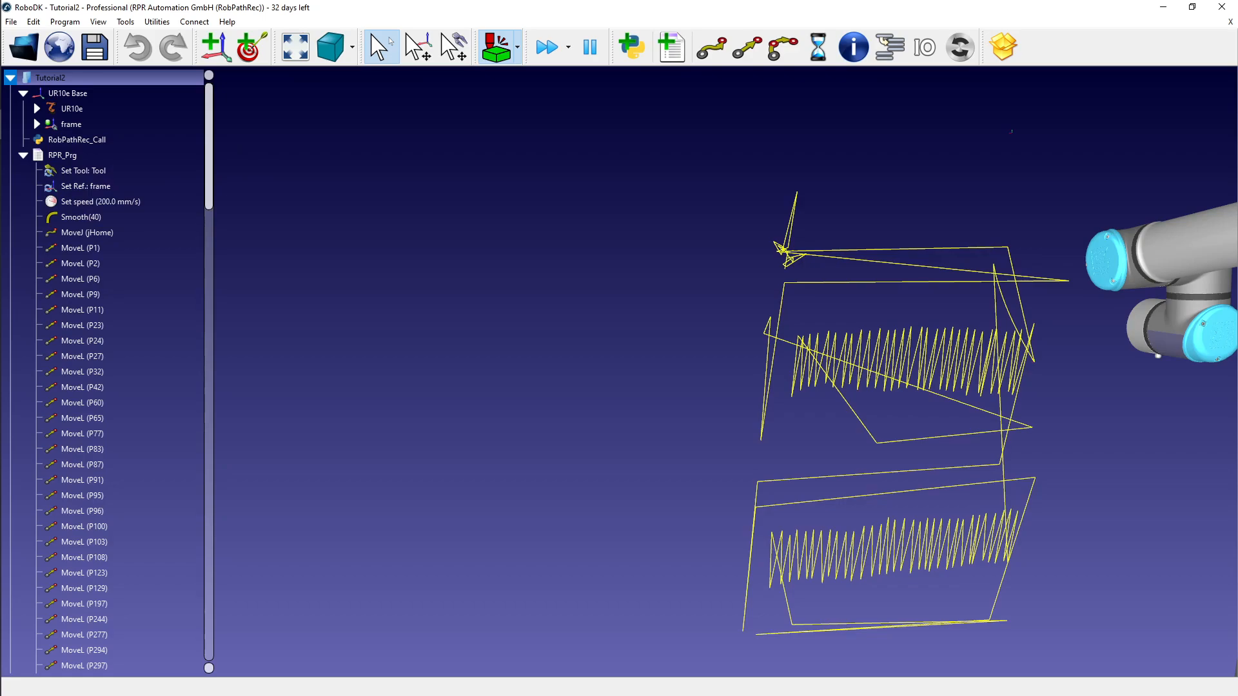
# - Examine the reduced waypoints of Tutorial2's upper zigzag path at close range and in overview
pyautogui.scroll(3, 884, 345)
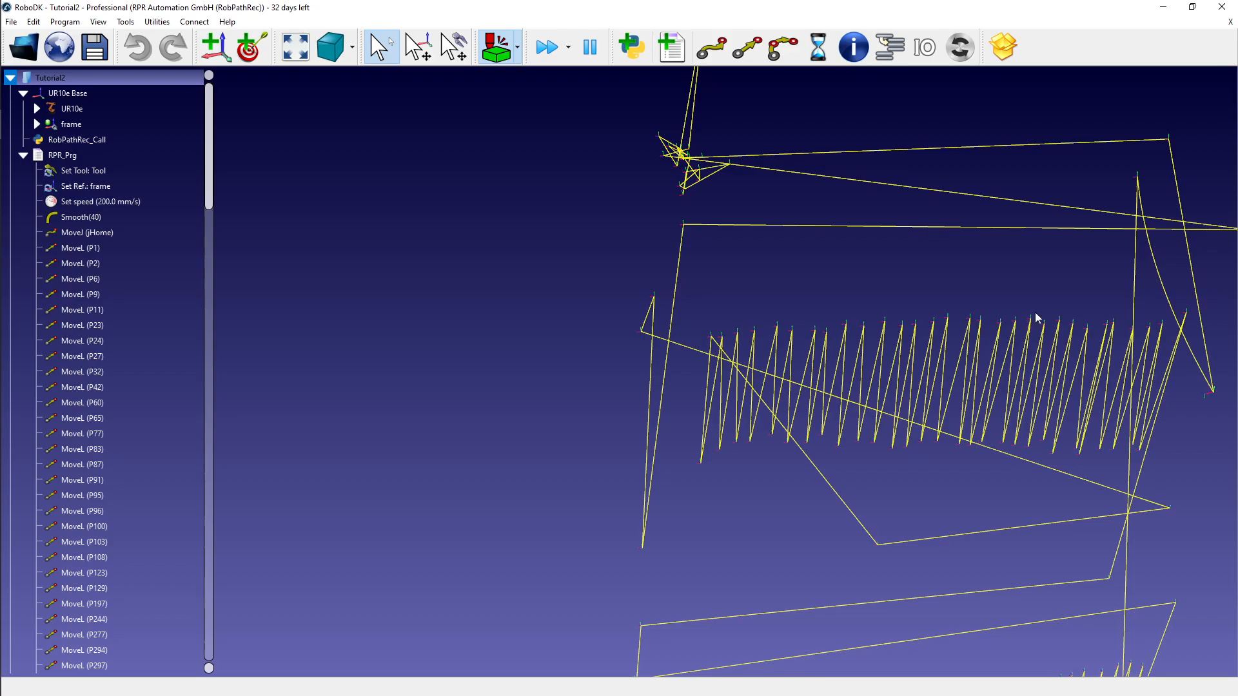
pyautogui.scroll(-2, 1163, 332)
pyautogui.scroll(10, 1164, 330)
pyautogui.scroll(-3, 1159, 330)
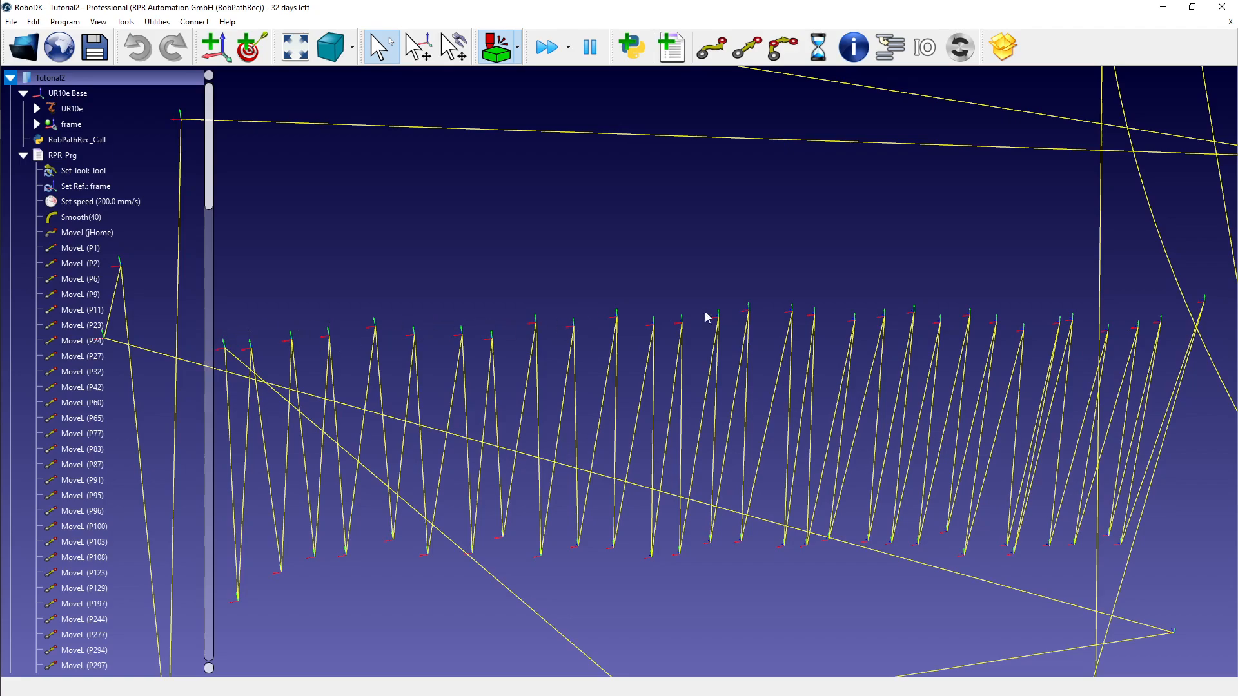
pyautogui.rightClick(1031, 329)
pyautogui.click(907, 266)
pyautogui.scroll(-4, 994, 287)
pyautogui.scroll(-3, 995, 287)
pyautogui.moveTo(1001, 289); pyautogui.dragTo(977, 296, button='right')
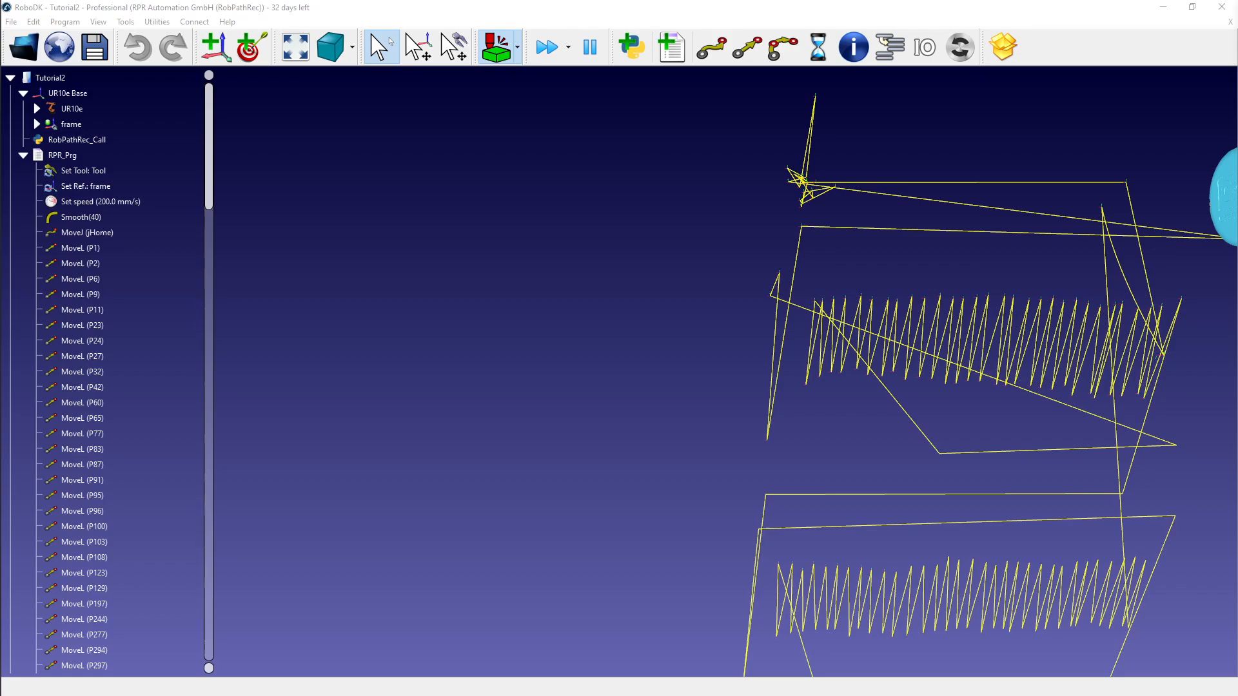
# - Hide the robot using the Hide objects tool with type Robot, then minimize the tool
pyautogui.moveTo(284, 81); pyautogui.dragTo(249, 145)
pyautogui.click(317, 172)
pyautogui.click(316, 188)
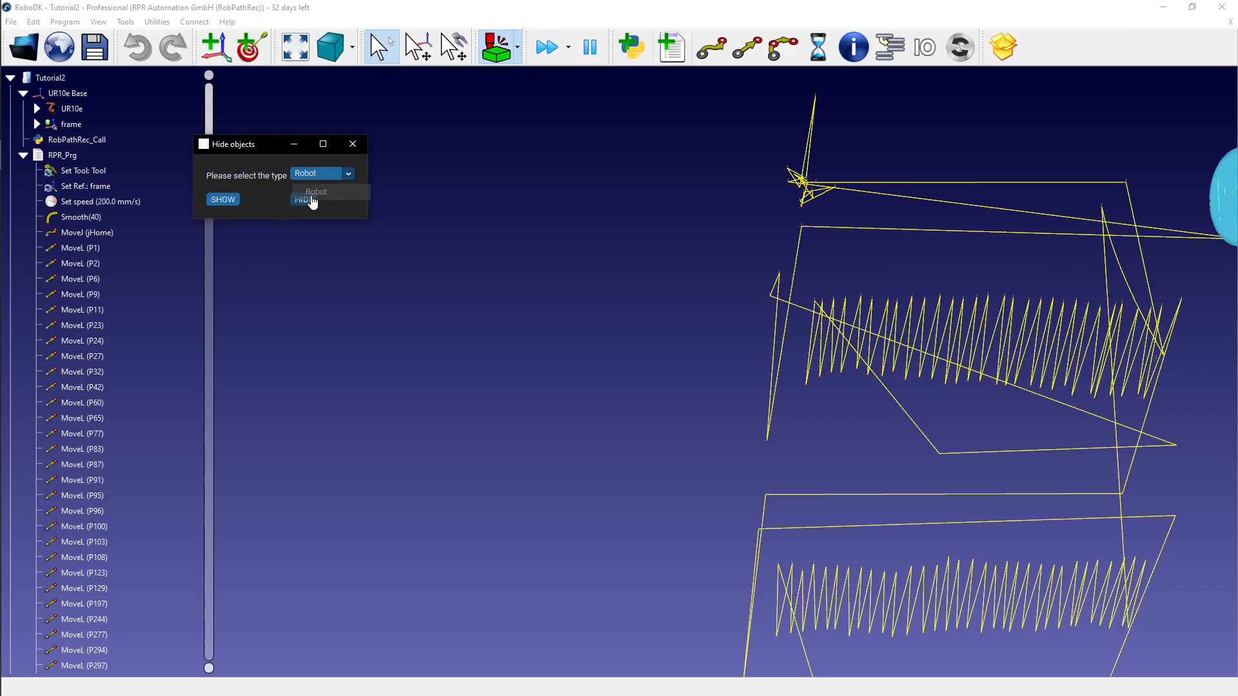
pyautogui.click(308, 200)
pyautogui.scroll(-2, 935, 326)
pyautogui.scroll(2, 934, 327)
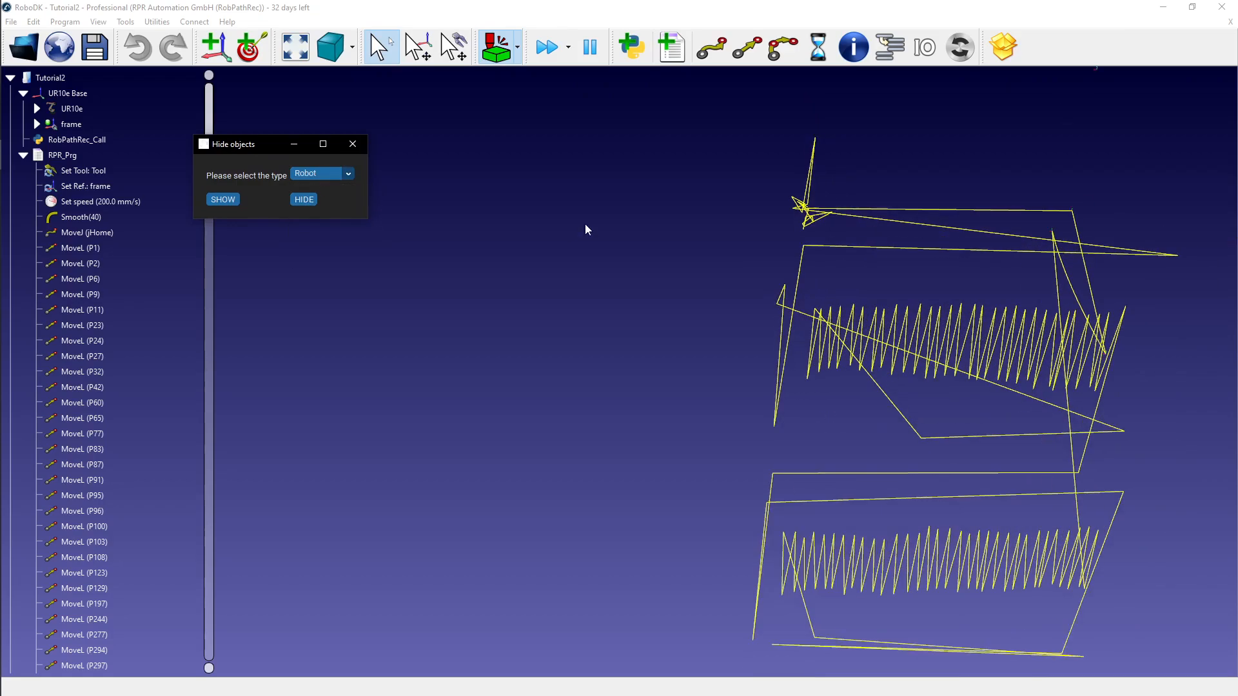
pyautogui.click(295, 145)
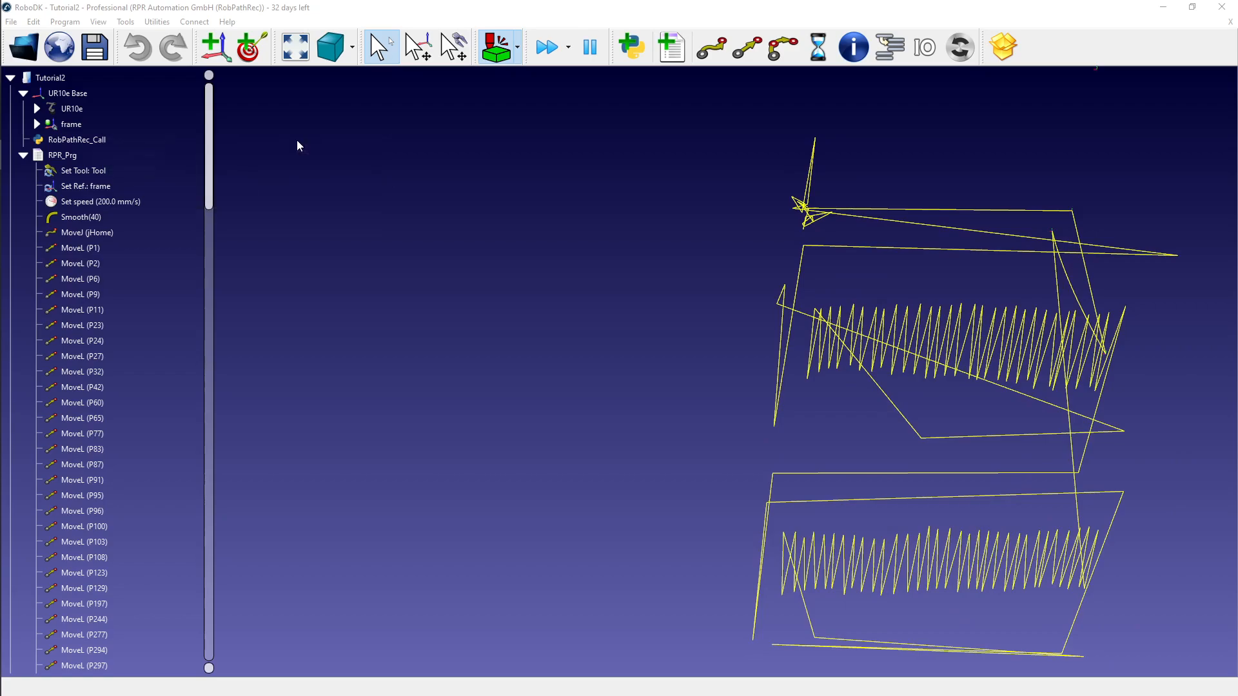
# - Examine the upper zigzag's waypoints and the coordinate systems near its far end from a preset view
pyautogui.click(1046, 278)
pyautogui.moveTo(1047, 279); pyautogui.dragTo(909, 269)
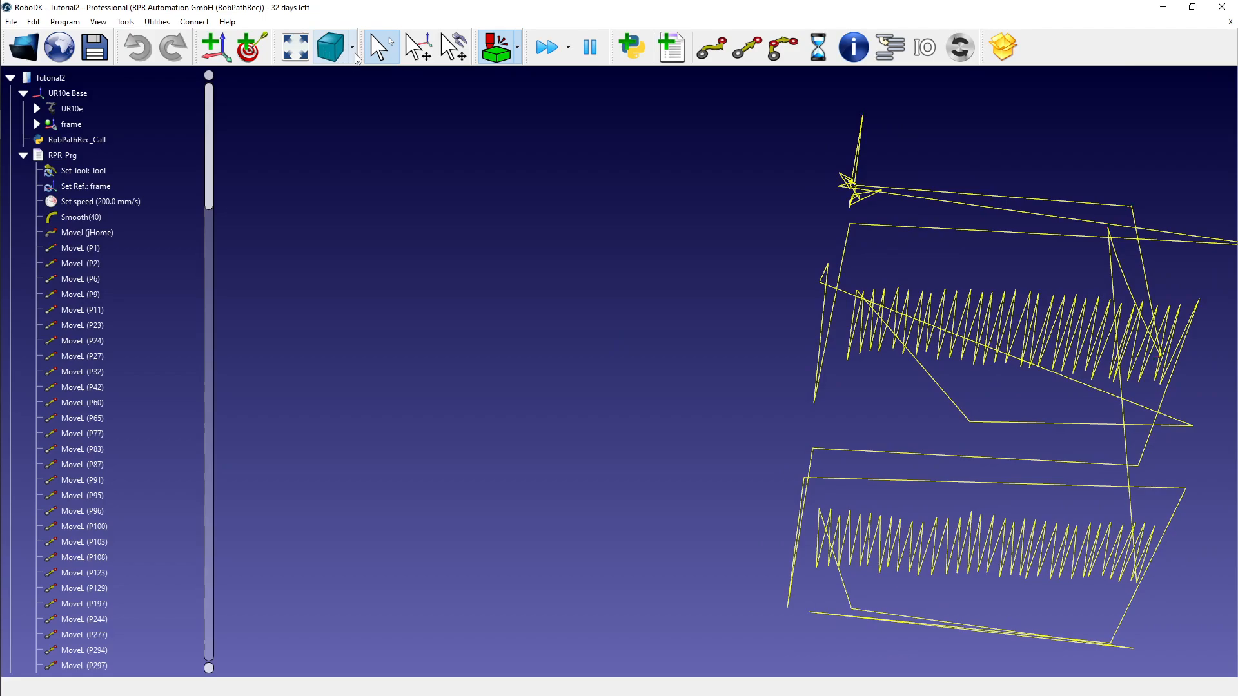
pyautogui.click(352, 47)
pyautogui.click(352, 86)
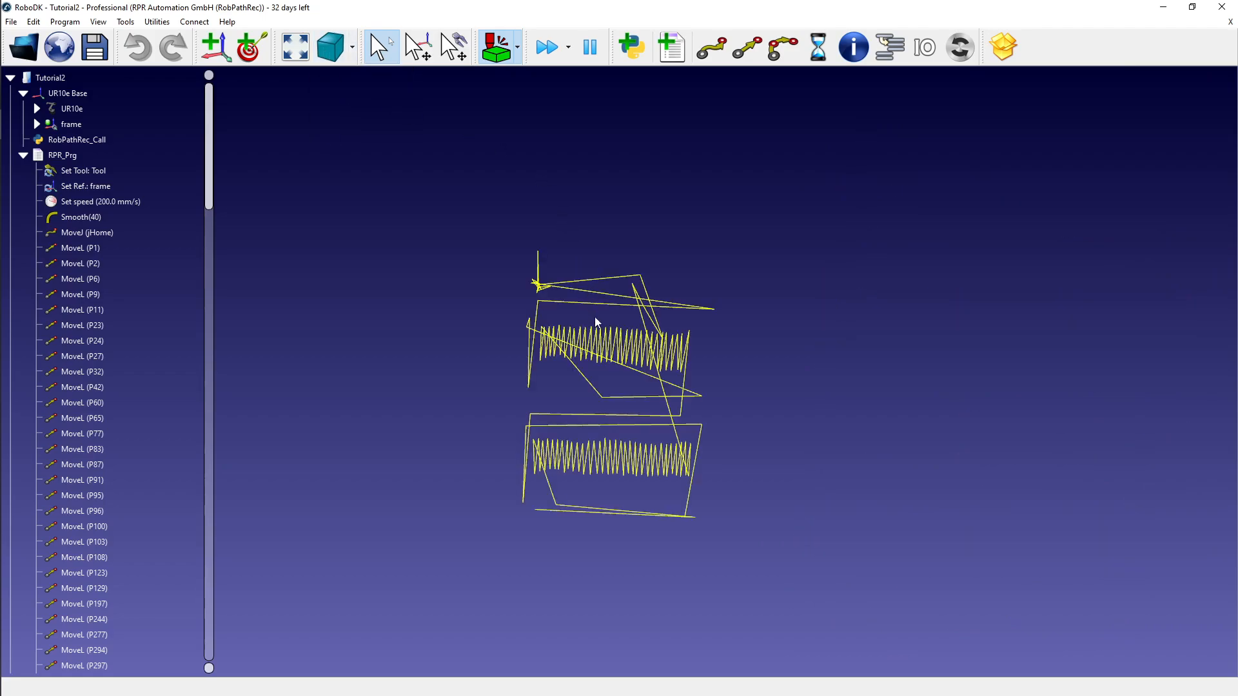
pyautogui.scroll(5, 594, 316)
pyautogui.scroll(5, 601, 335)
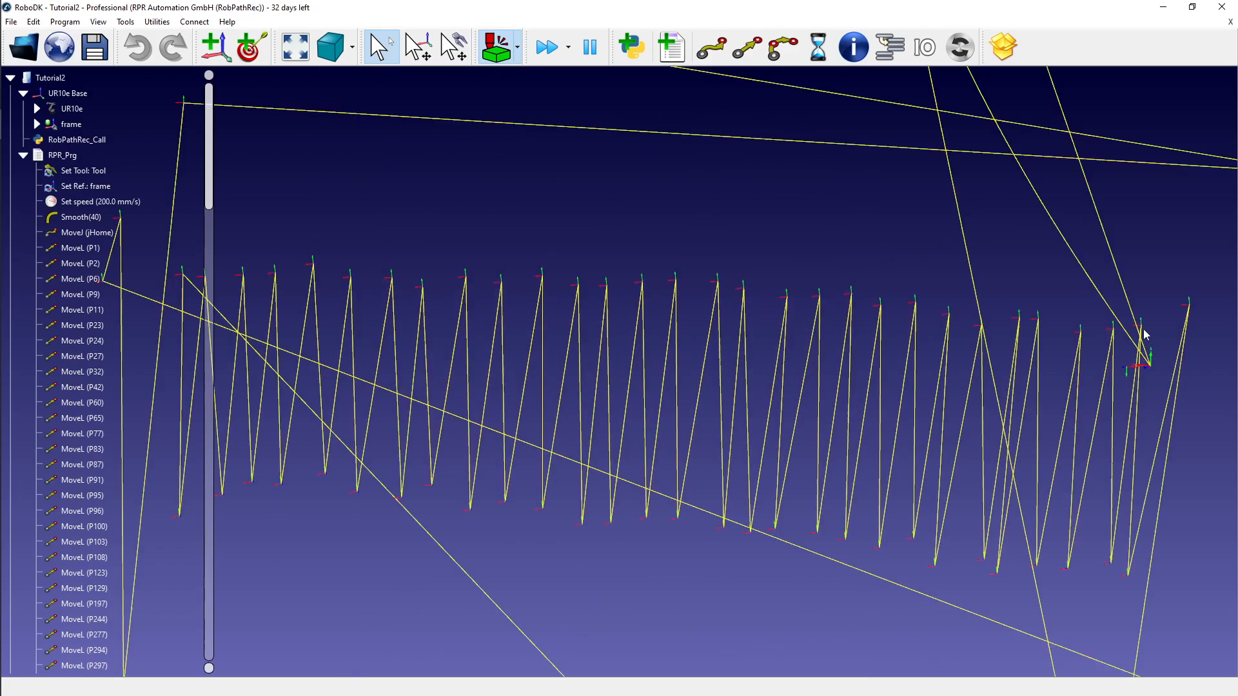
pyautogui.scroll(3, 1145, 335)
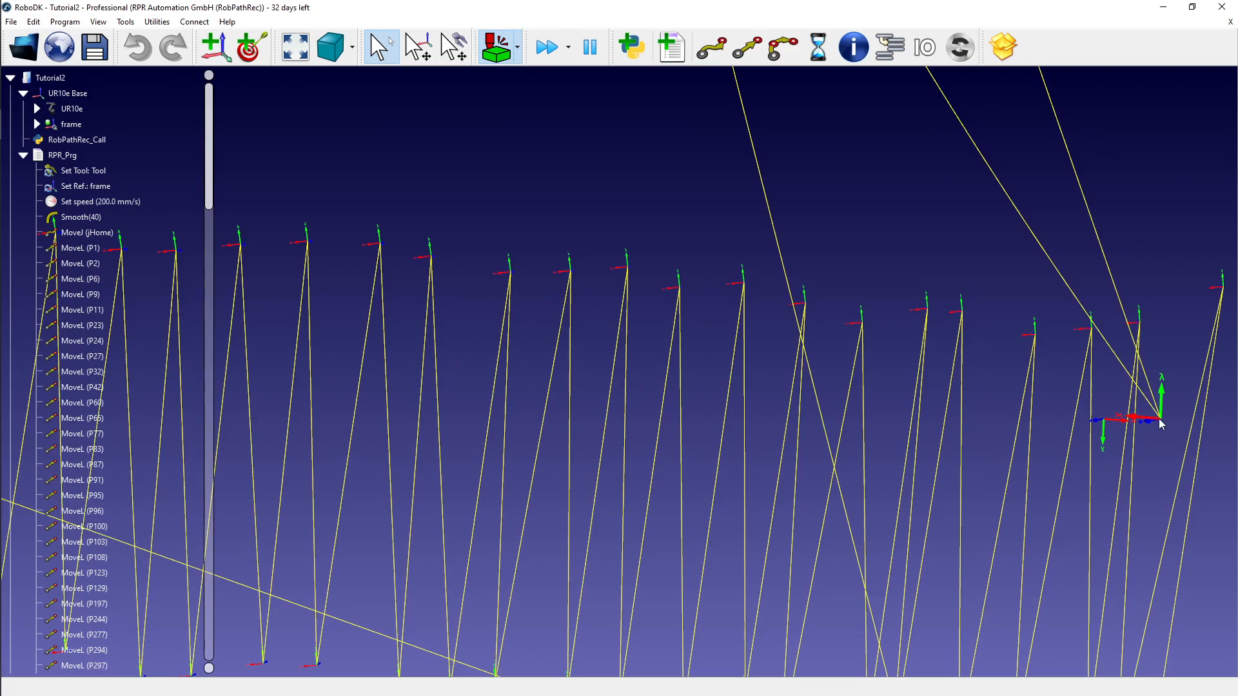
pyautogui.scroll(-2, 1160, 423)
pyautogui.scroll(-2, 1160, 424)
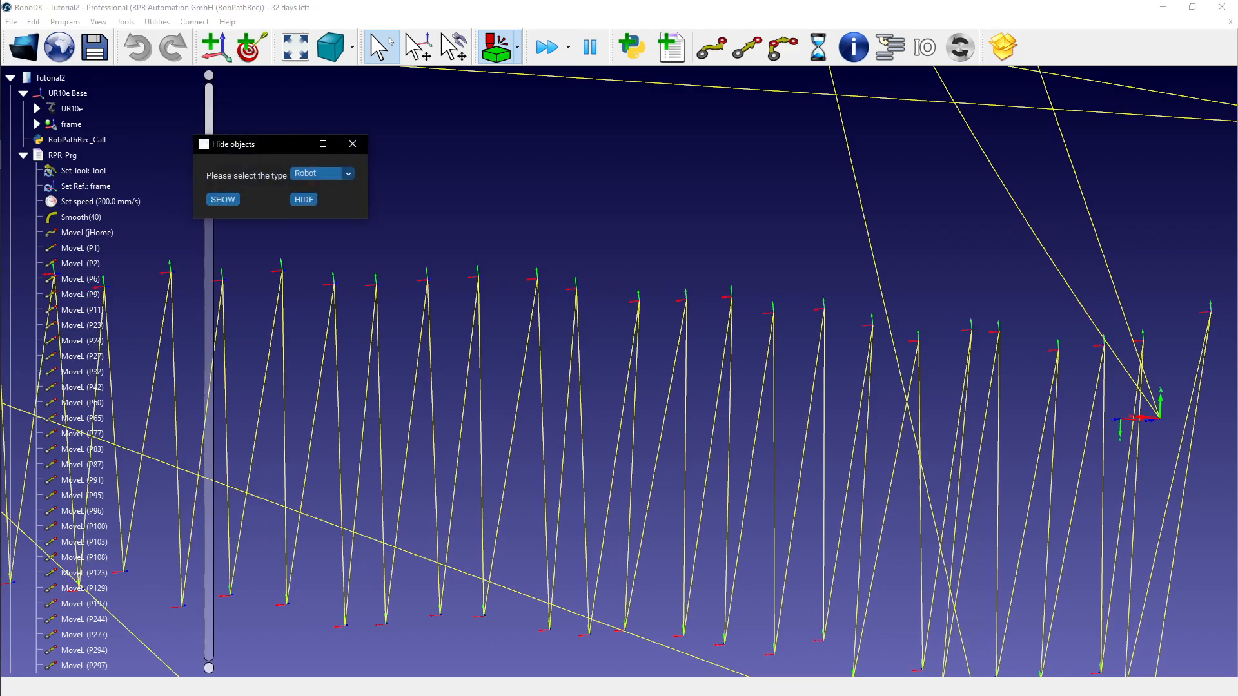
# - Hide the station's frames and tools, set the object type to Object, and minimize the Hide objects tool
pyautogui.click(326, 175)
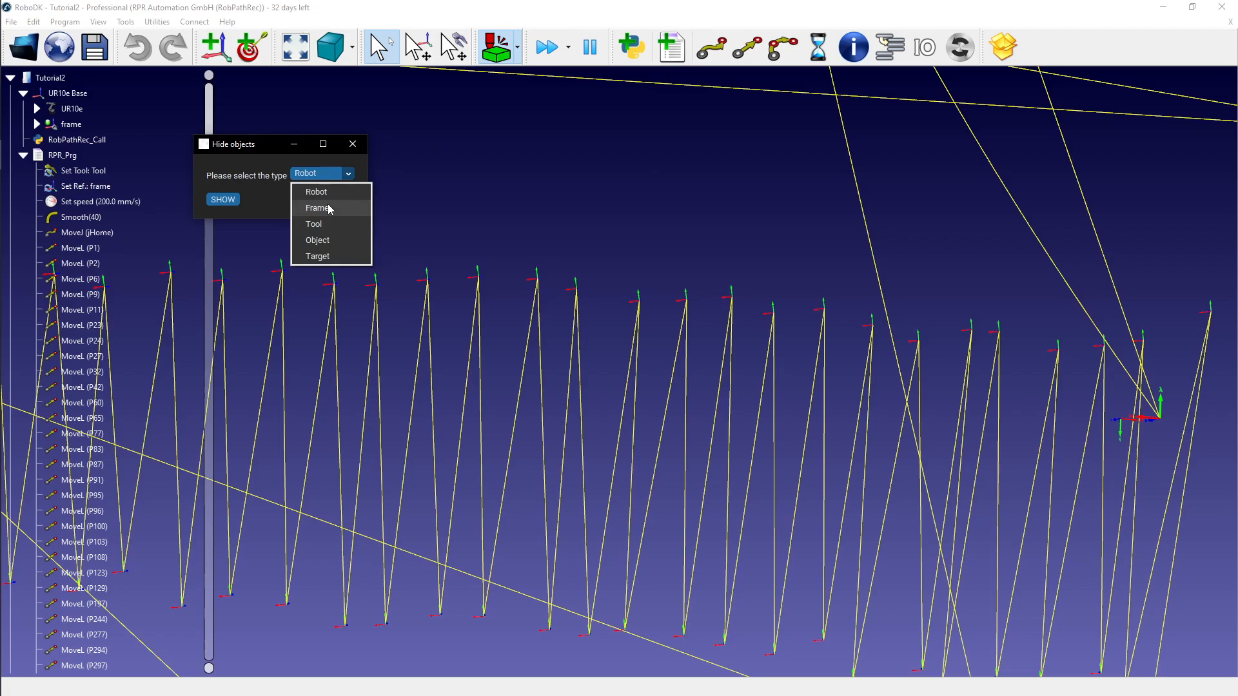
pyautogui.click(328, 204)
pyautogui.click(319, 173)
pyautogui.click(321, 235)
pyautogui.click(311, 197)
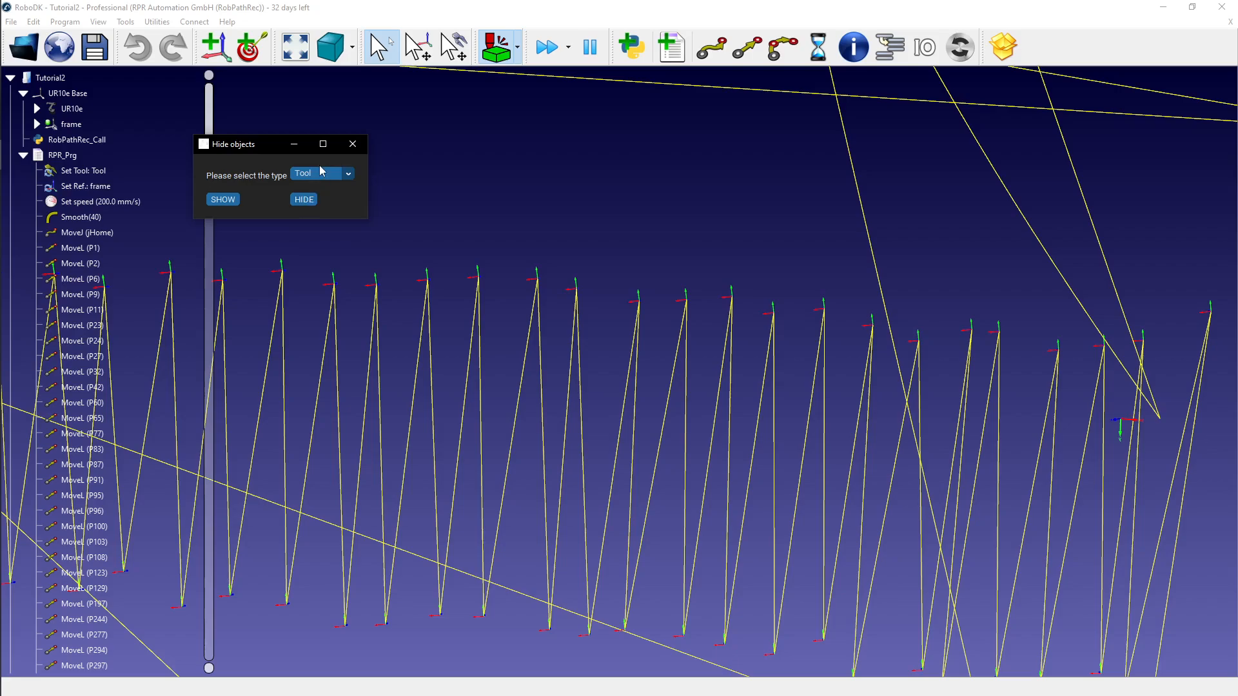
pyautogui.click(321, 174)
pyautogui.click(317, 240)
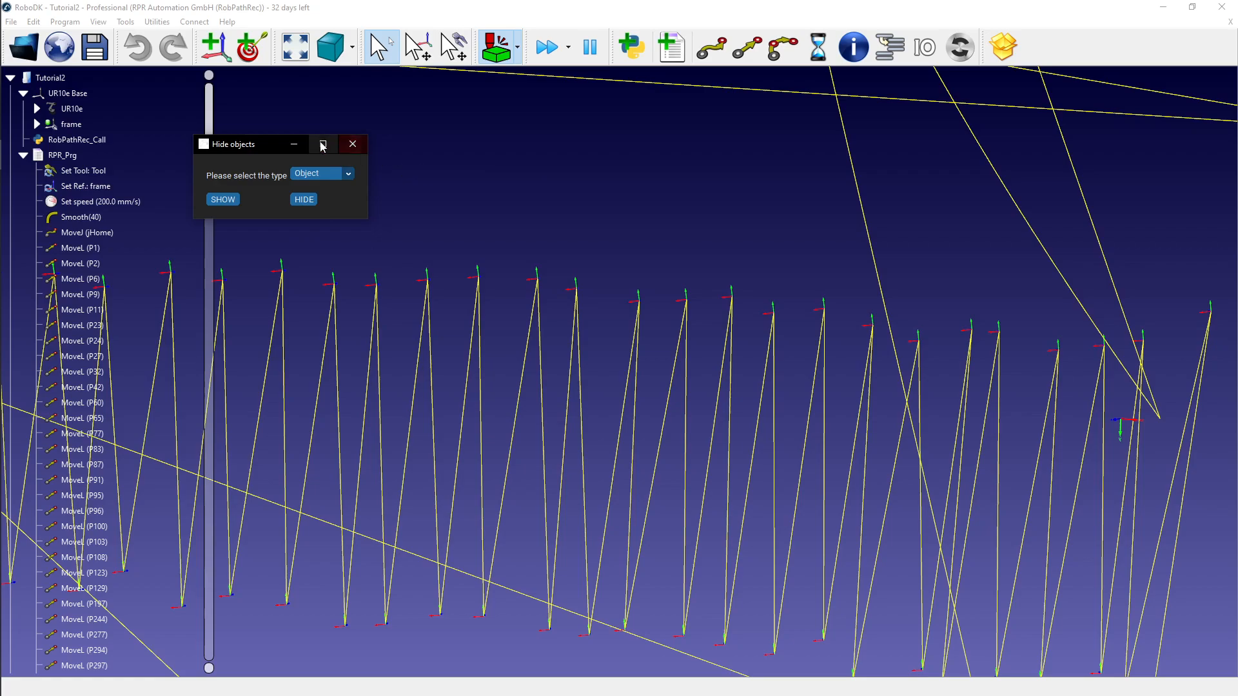
pyautogui.click(294, 143)
# - Launch Align waypoints.exe from the RobPathRec tools folder and close the folder window
pyautogui.scroll(-5, 930, 214)
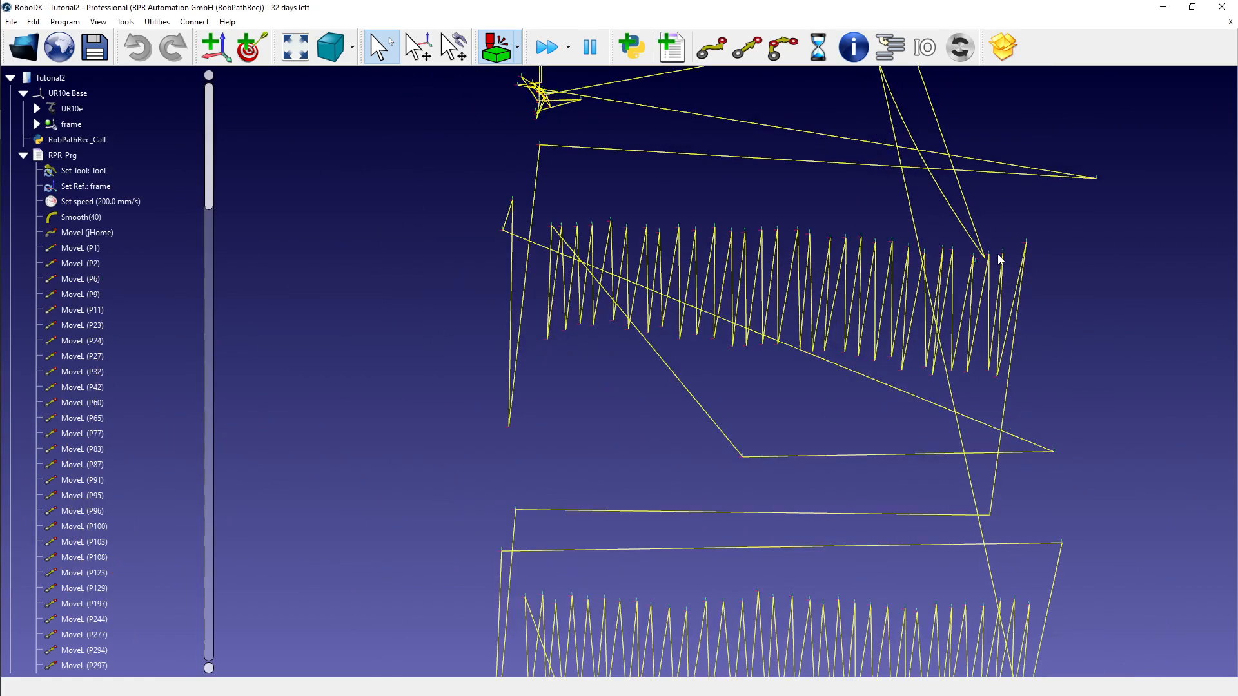
pyautogui.scroll(5, 999, 259)
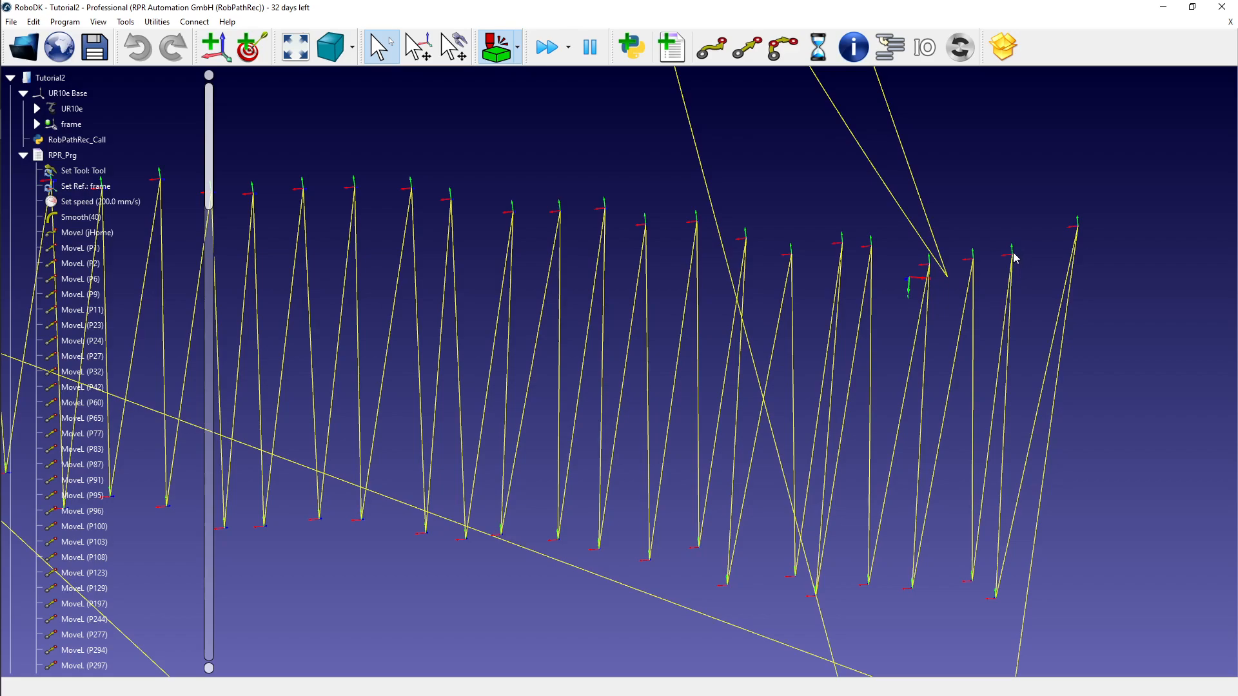
pyautogui.scroll(-3, 586, 223)
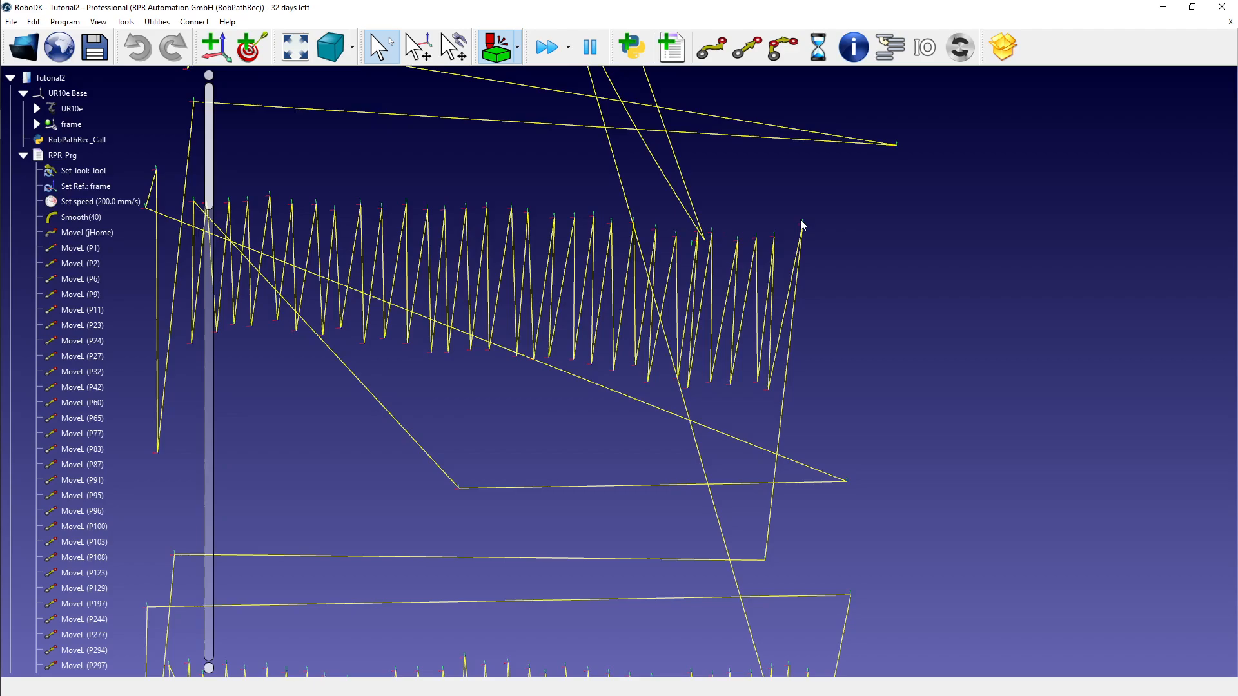
pyautogui.scroll(5, 800, 224)
pyautogui.moveTo(827, 255); pyautogui.dragTo(840, 259, button='middle')
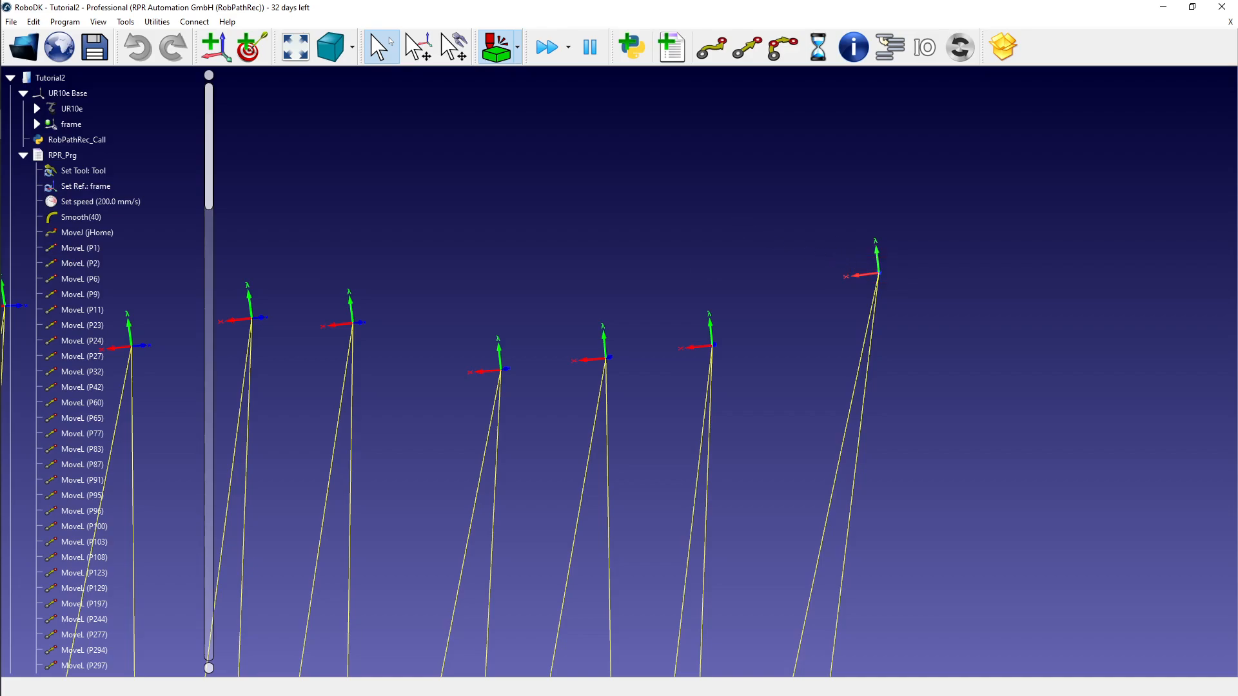
pyautogui.moveTo(1237, 109); pyautogui.dragTo(546, 208)
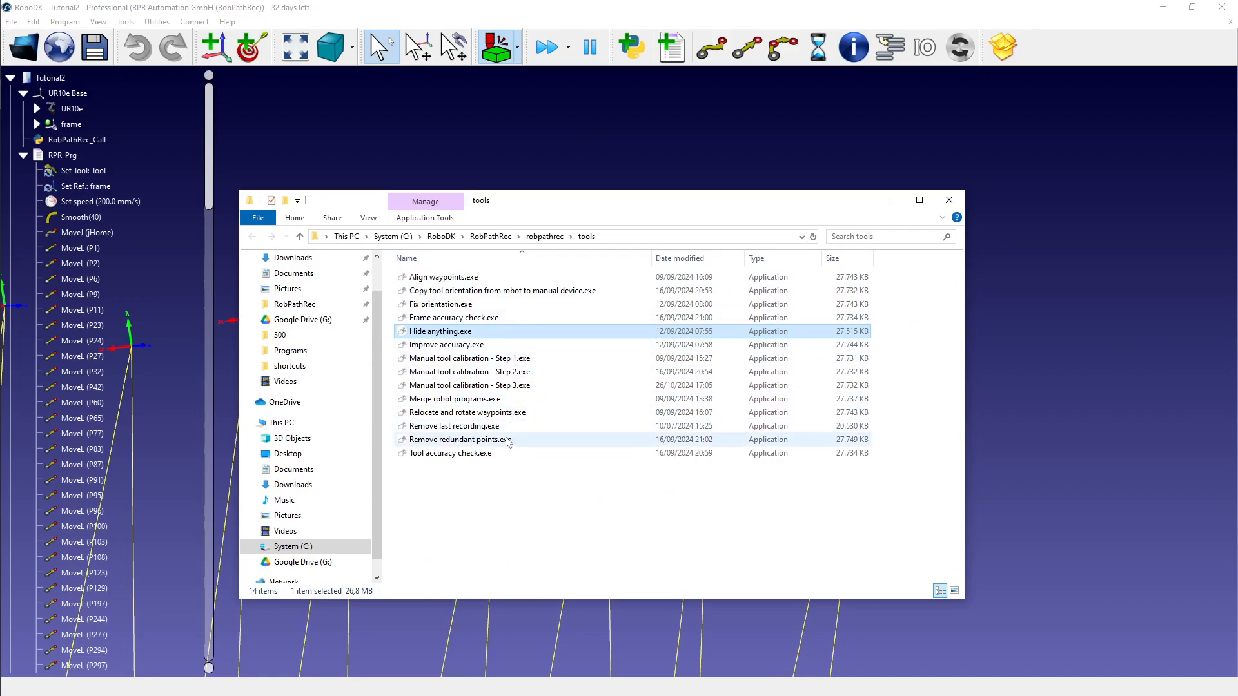
pyautogui.click(462, 278)
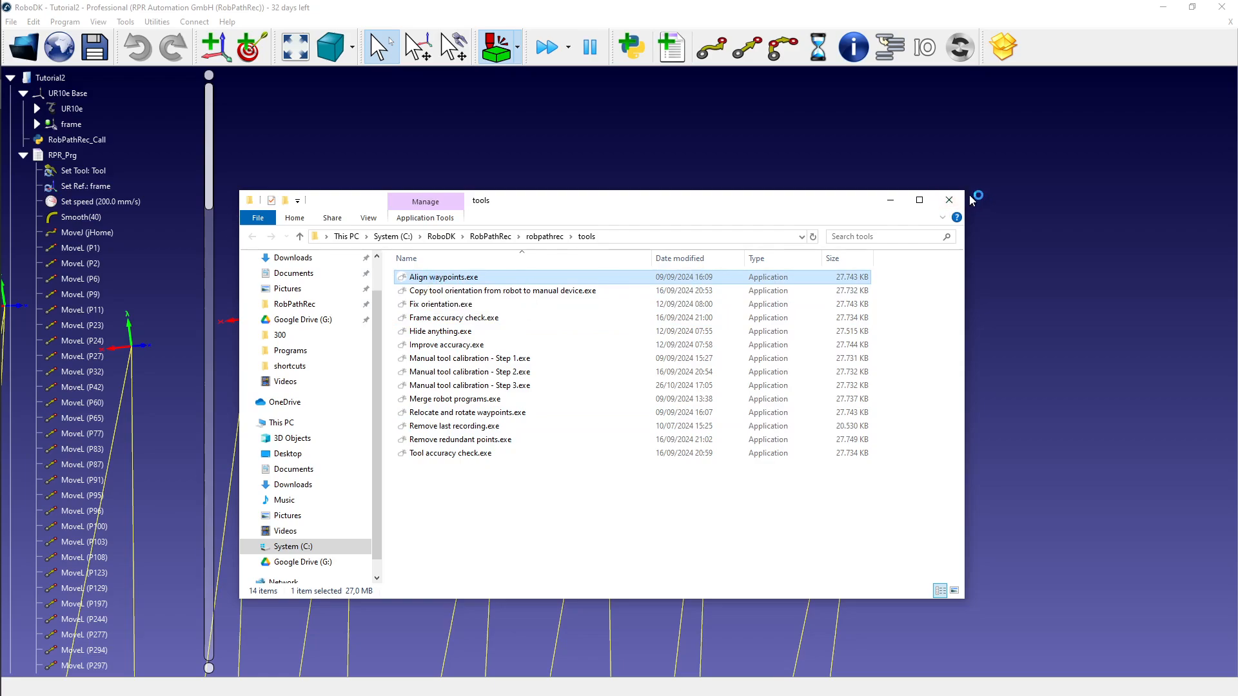
pyautogui.click(949, 200)
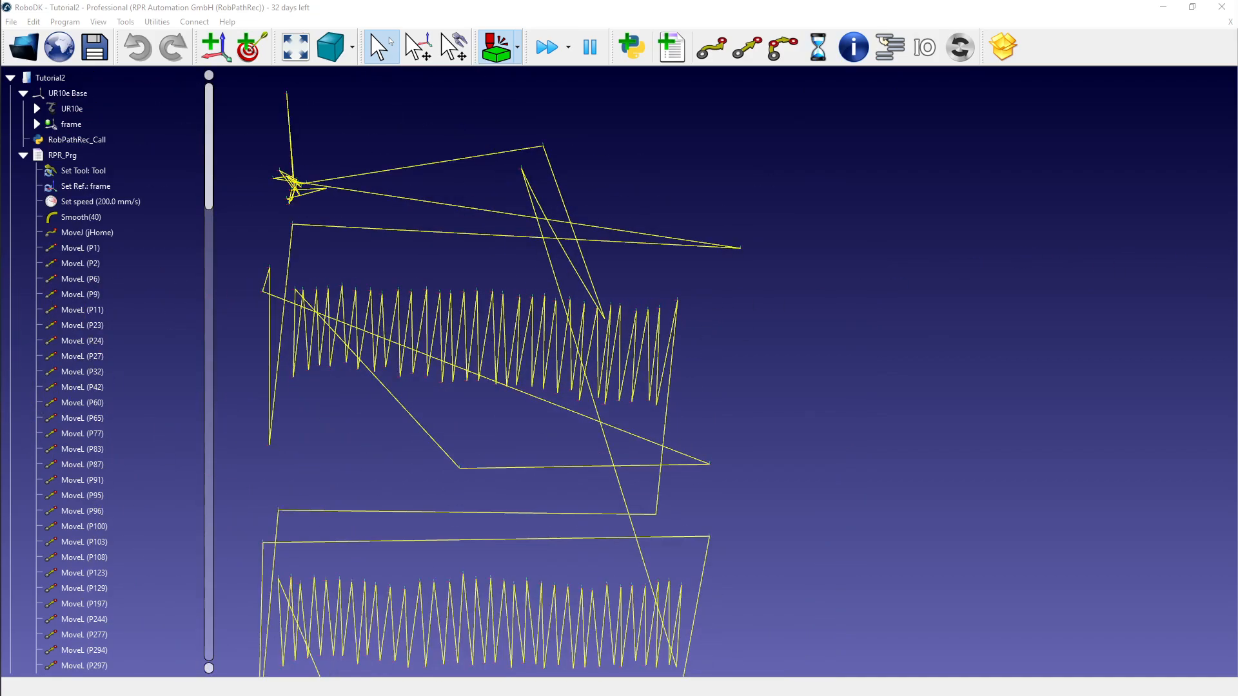
# - Place the Overwrite targets dialog beside the restored RoboDK window so both are accessible
pyautogui.moveTo(470, 153); pyautogui.dragTo(123, 229)
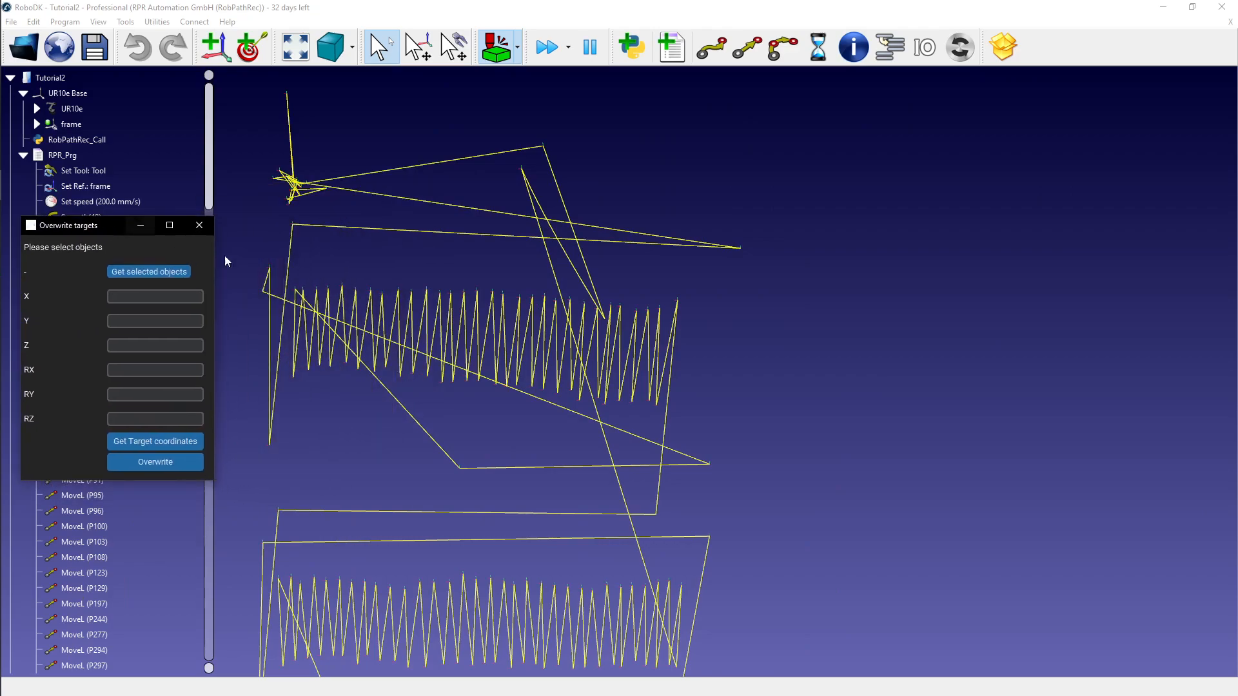
pyautogui.moveTo(575, 317); pyautogui.dragTo(841, 308, button='right')
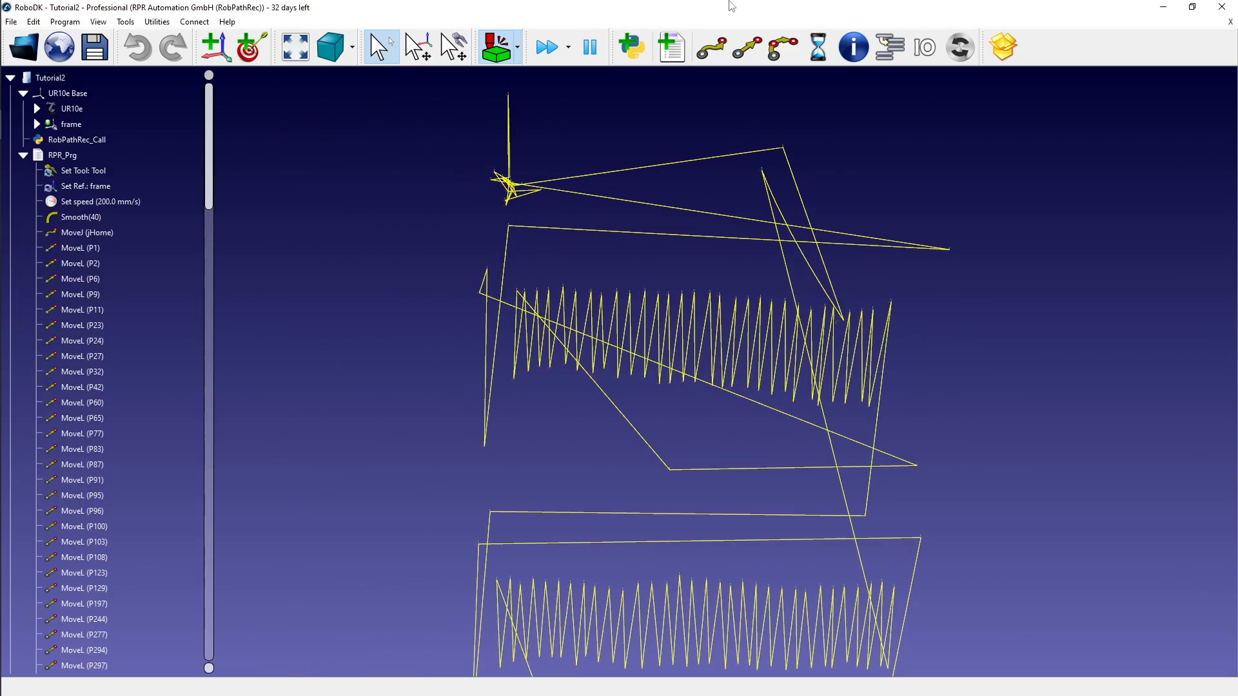
pyautogui.doubleClick(709, 8)
pyautogui.moveTo(595, 104); pyautogui.dragTo(719, 20)
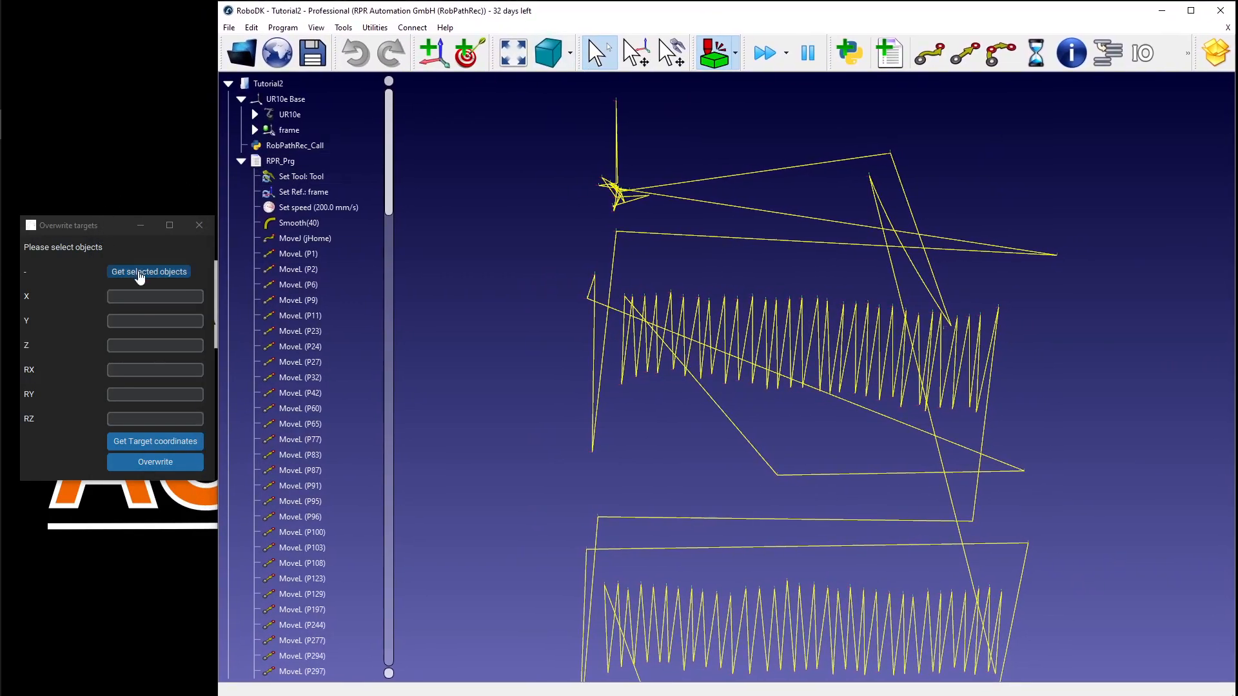
# - Load target P958 at the upper zigzag's end into Overwrite targets and read its coordinates
pyautogui.click(137, 271)
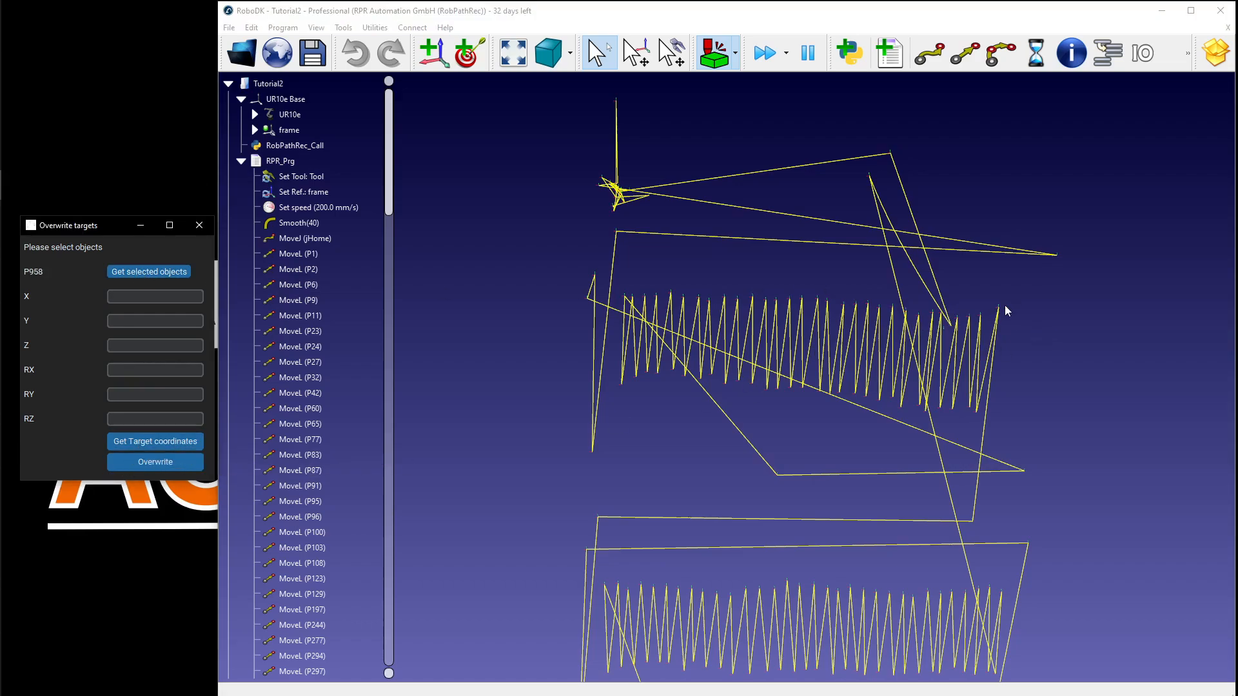
pyautogui.scroll(3, 1001, 305)
pyautogui.scroll(5, 998, 320)
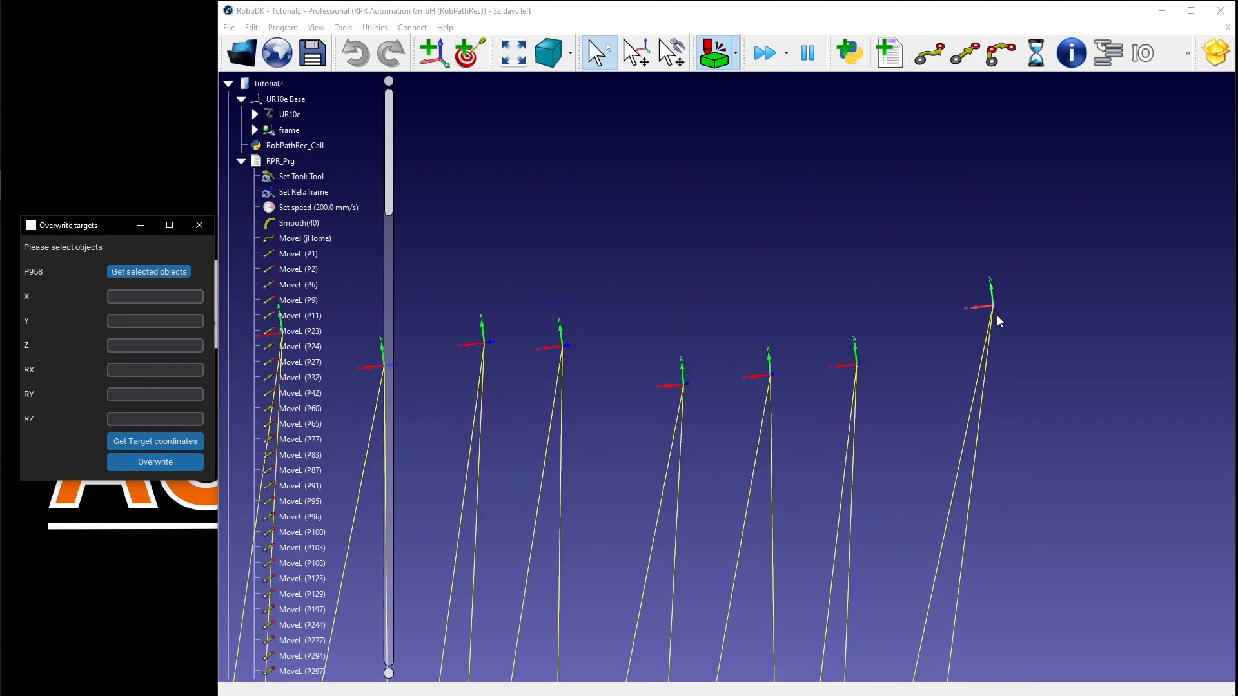
pyautogui.click(896, 279)
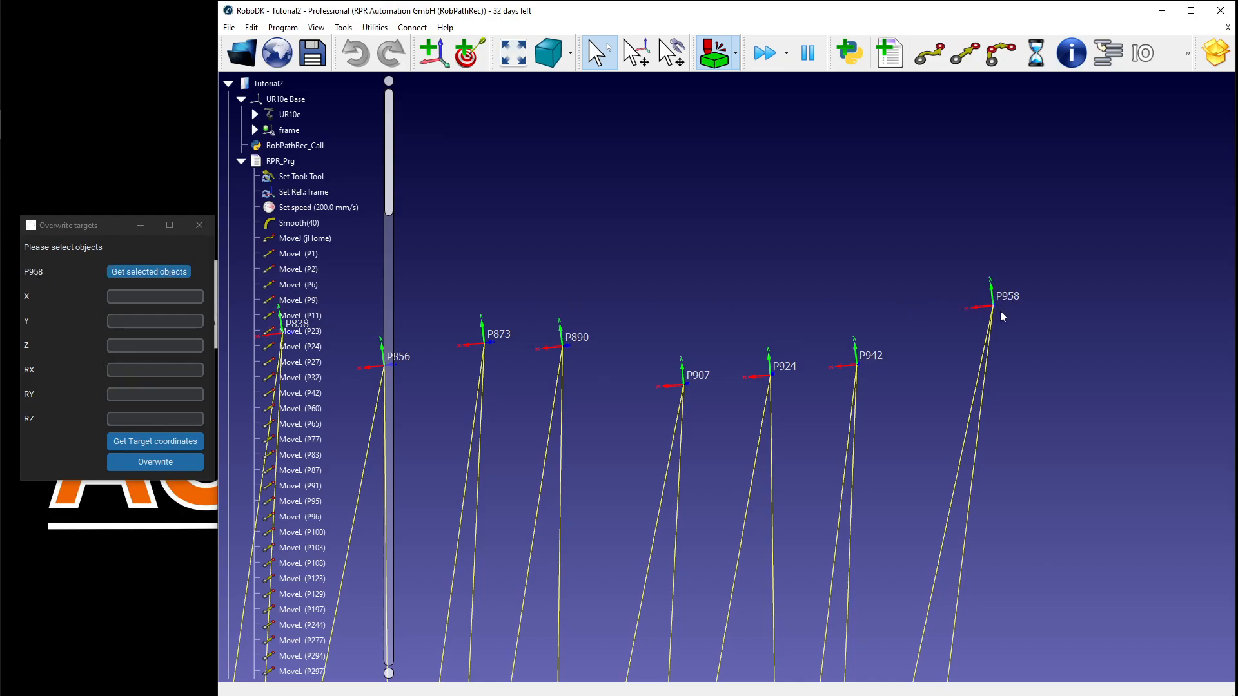
pyautogui.click(166, 441)
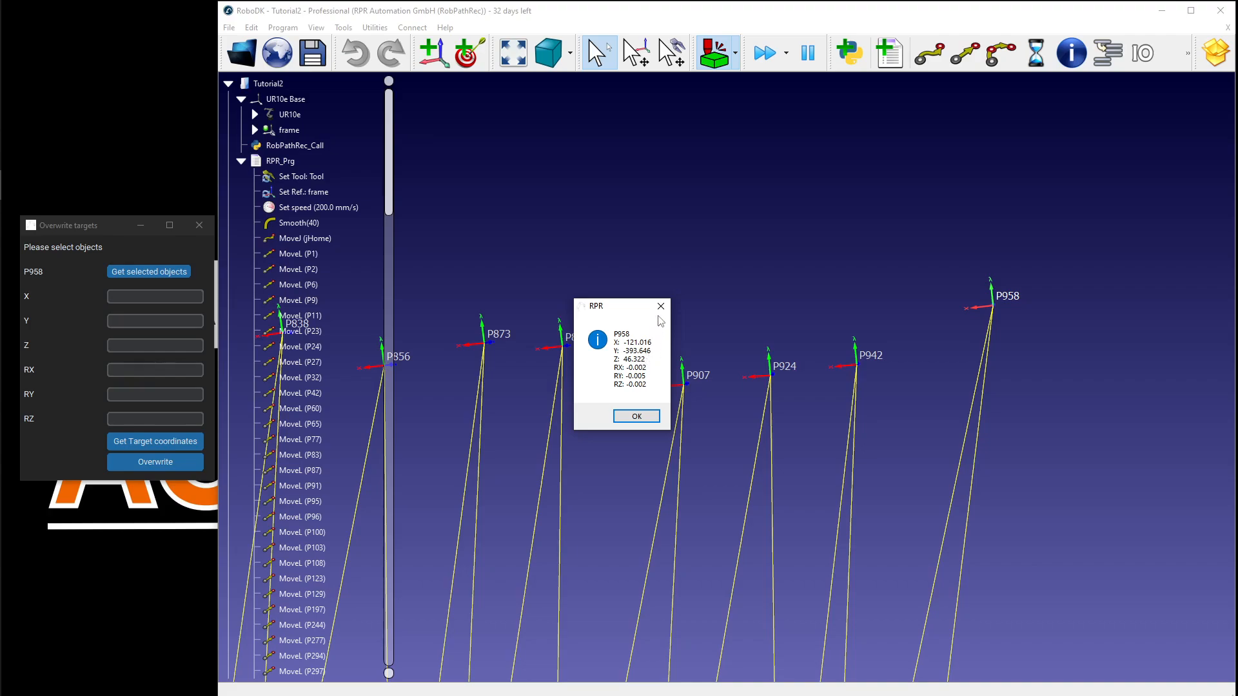
pyautogui.click(633, 417)
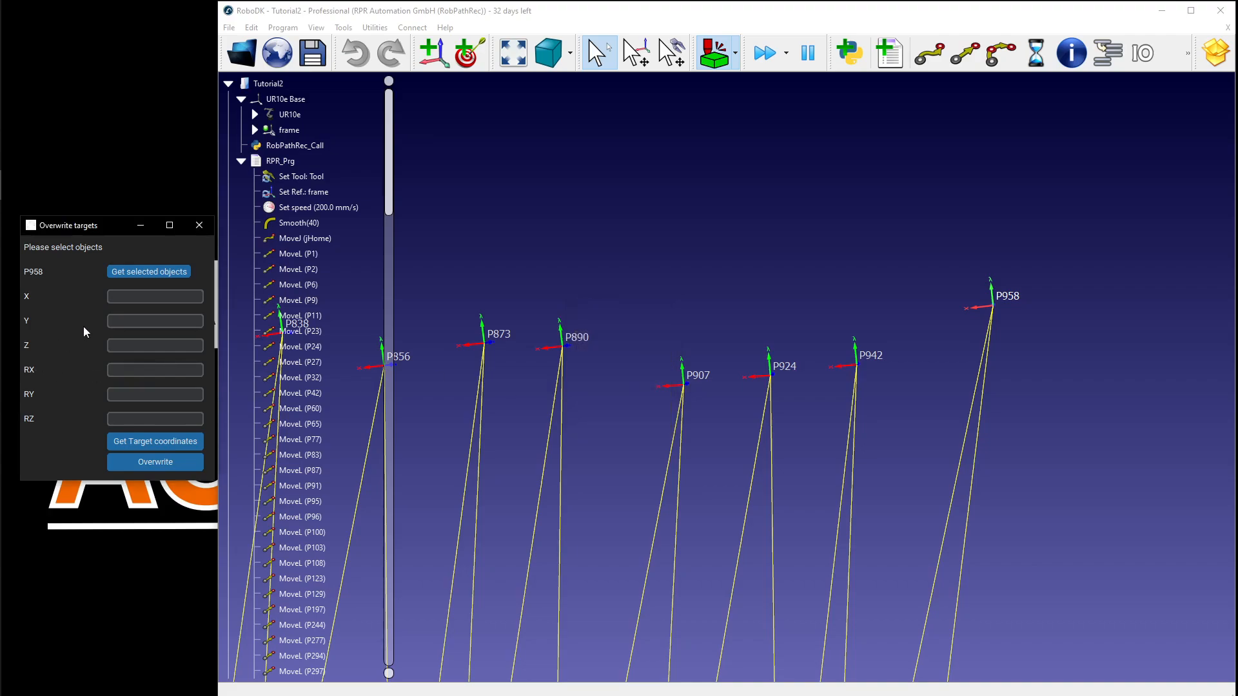
# - Set the Y overwrite value to -393.6 and hide the target names in the station view
pyautogui.click(118, 319)
pyautogui.scroll(-6, 780, 263)
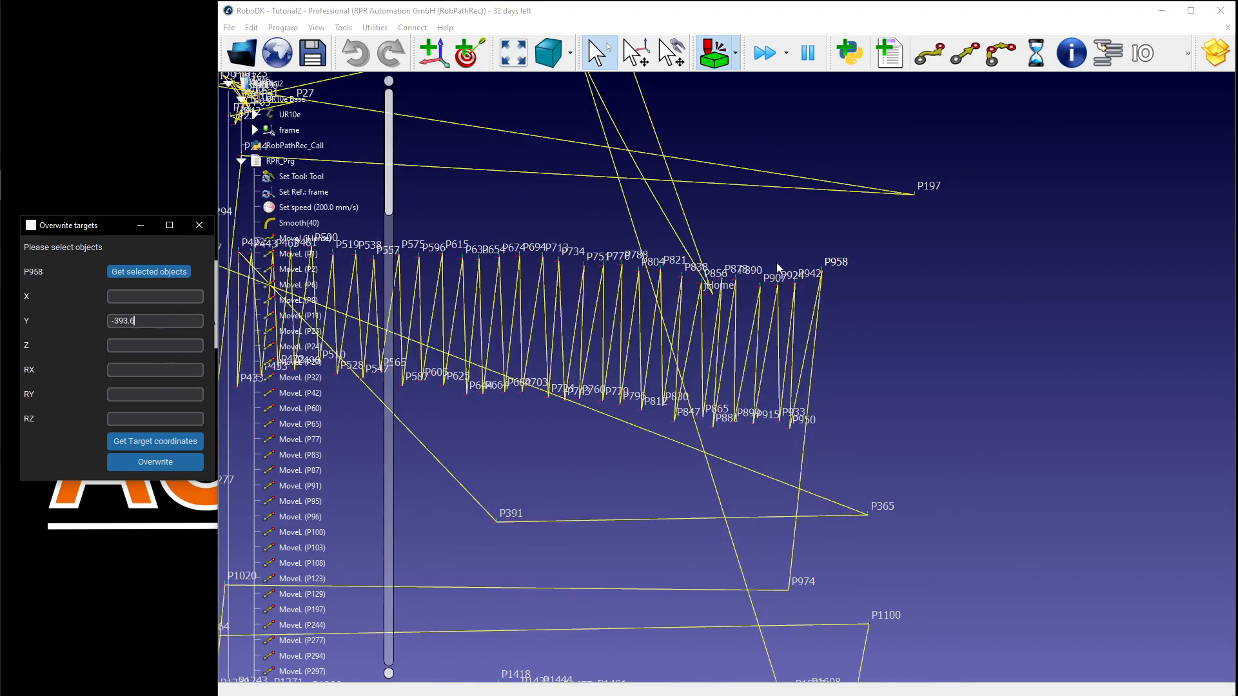
pyautogui.click(756, 232)
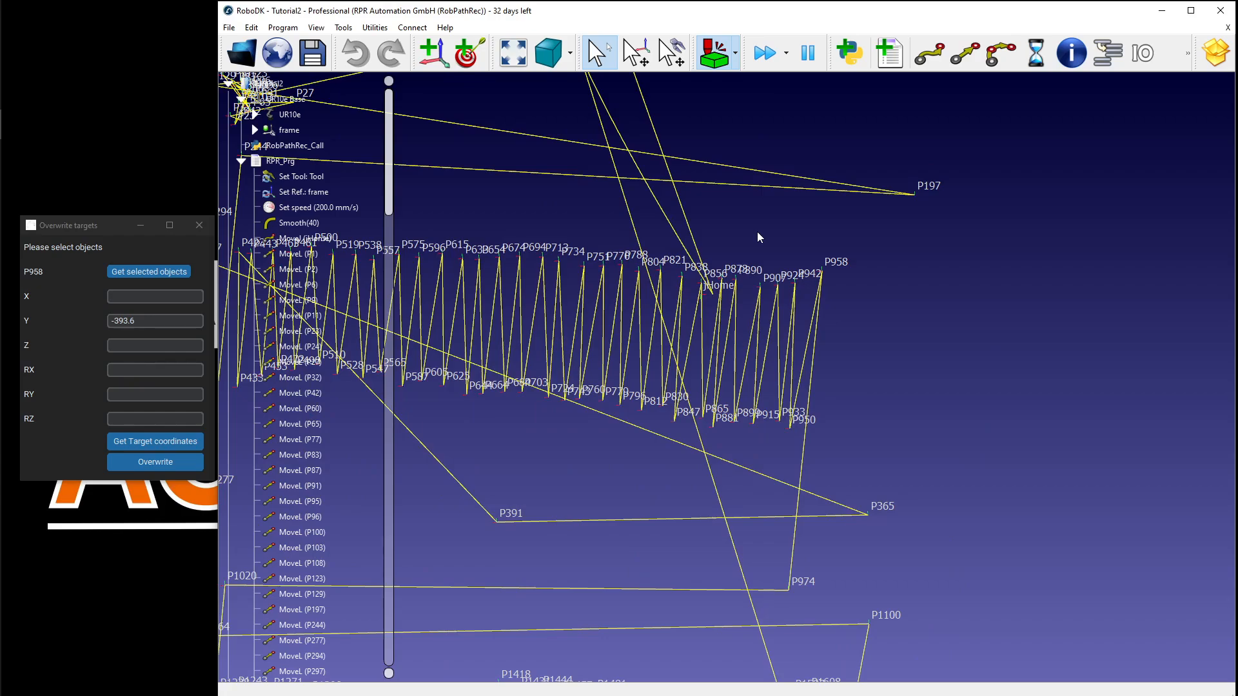
pyautogui.press('/')
pyautogui.moveTo(559, 234)
pyautogui.mouseDown()
pyautogui.moveTo(586, 249)
pyautogui.moveTo(542, 254)
pyautogui.moveTo(532, 230)
pyautogui.moveTo(515, 260)
pyautogui.mouseUp()
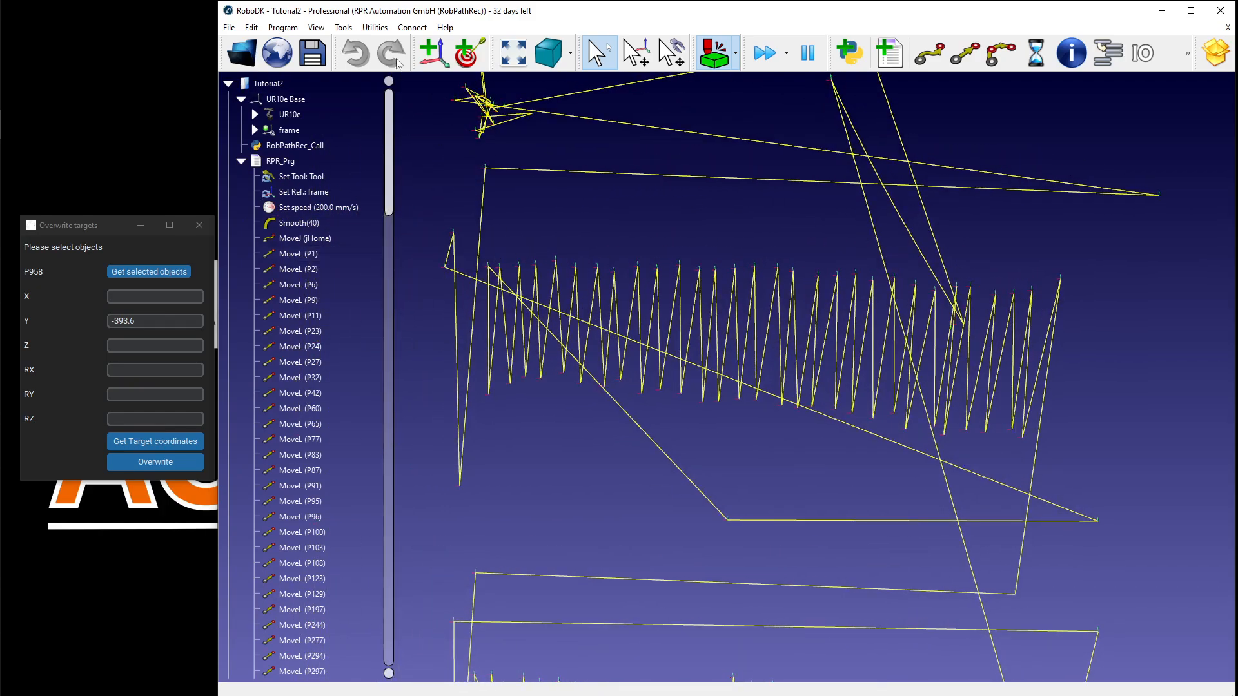
# - Box-select the upper row of targets on the upper zigzag and overwrite their Y coordinate with -393.6
pyautogui.rightClick(581, 218)
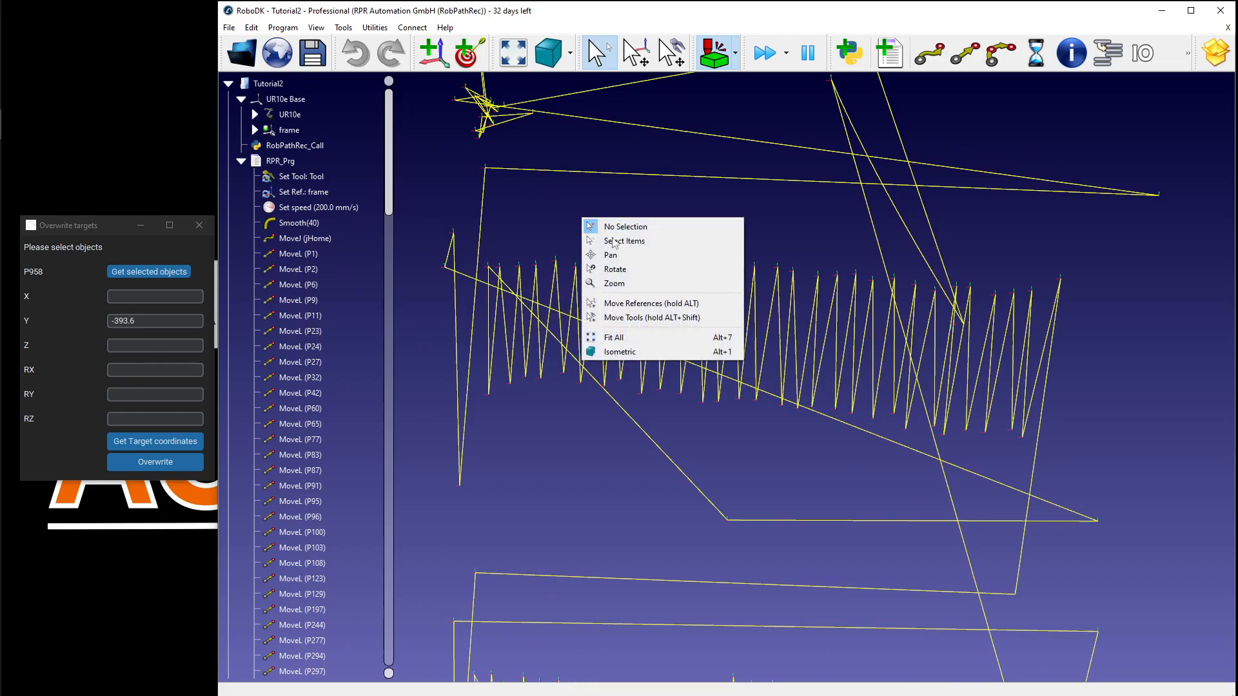
pyautogui.click(647, 192)
pyautogui.rightClick(663, 208)
pyautogui.click(689, 232)
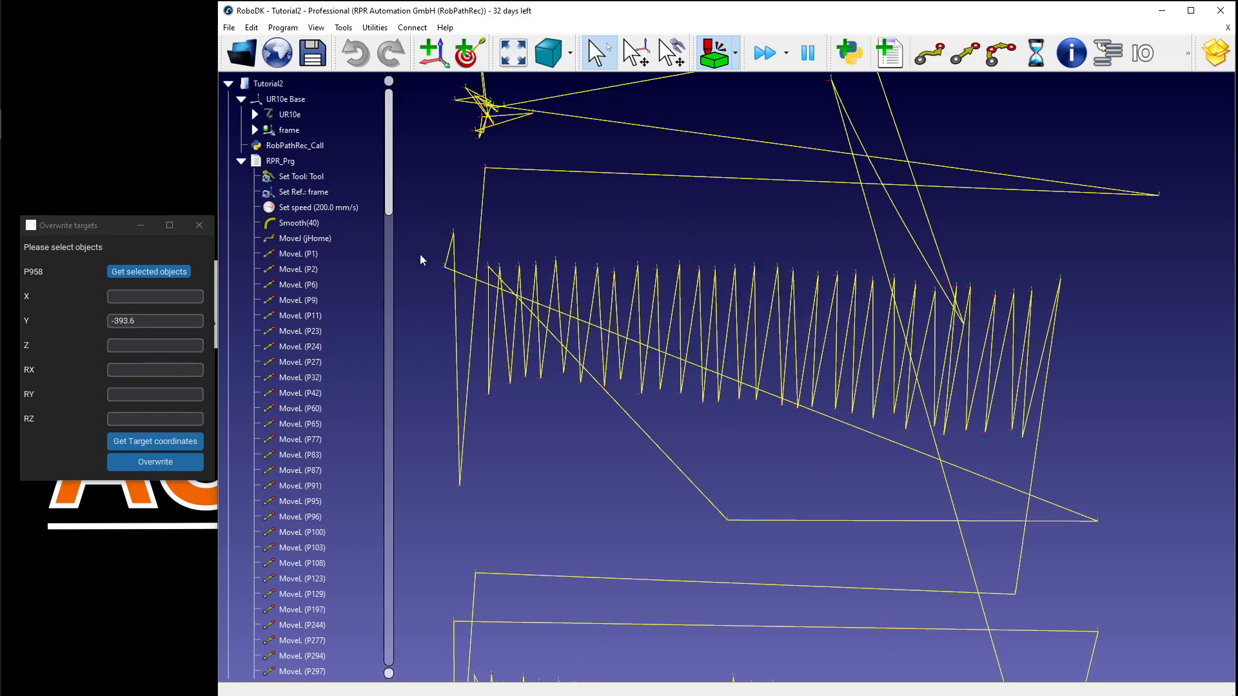
pyautogui.moveTo(474, 244); pyautogui.dragTo(1042, 312)
pyautogui.click(138, 273)
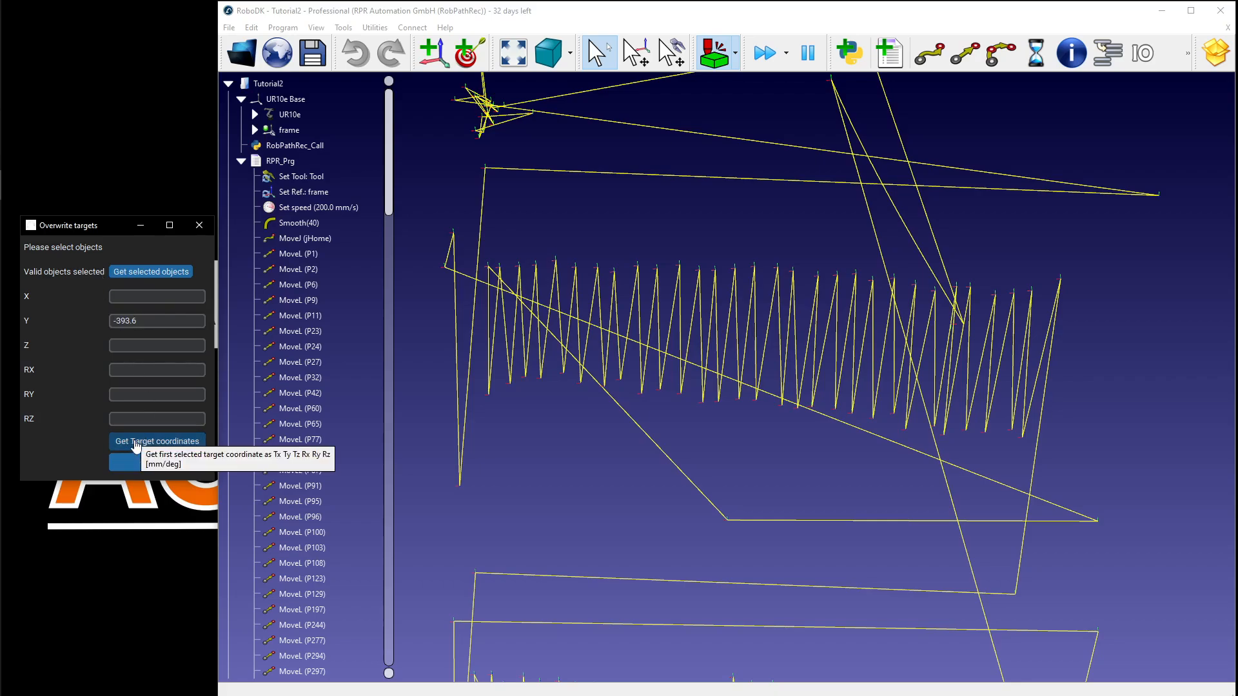
pyautogui.click(152, 466)
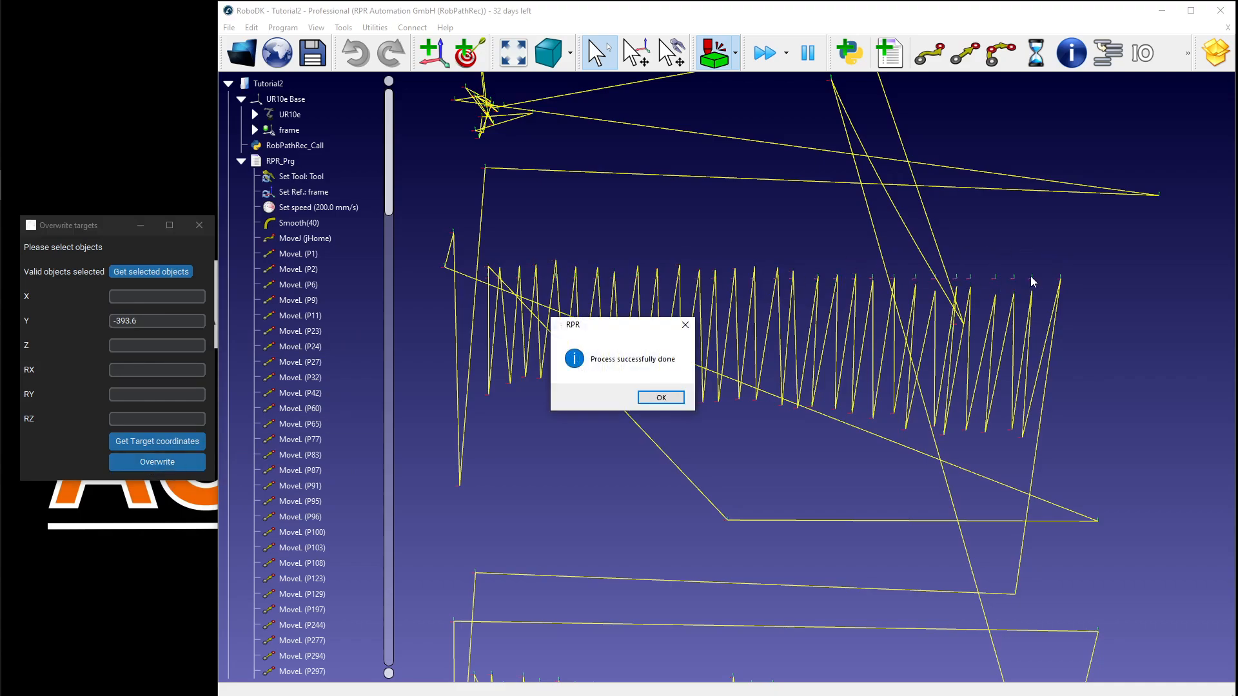
pyautogui.click(673, 397)
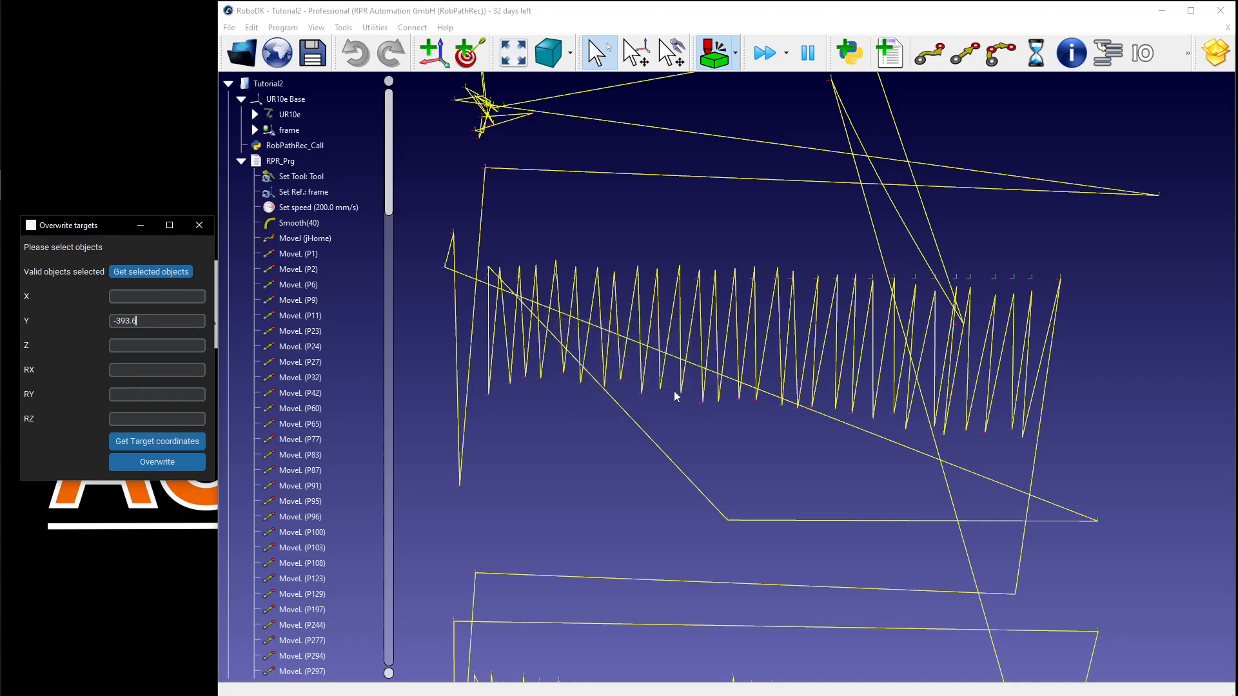
# - Run RPR_Prg to update the displayed path, execute the jHome move, and rerun and stop the program
pyautogui.doubleClick(271, 162)
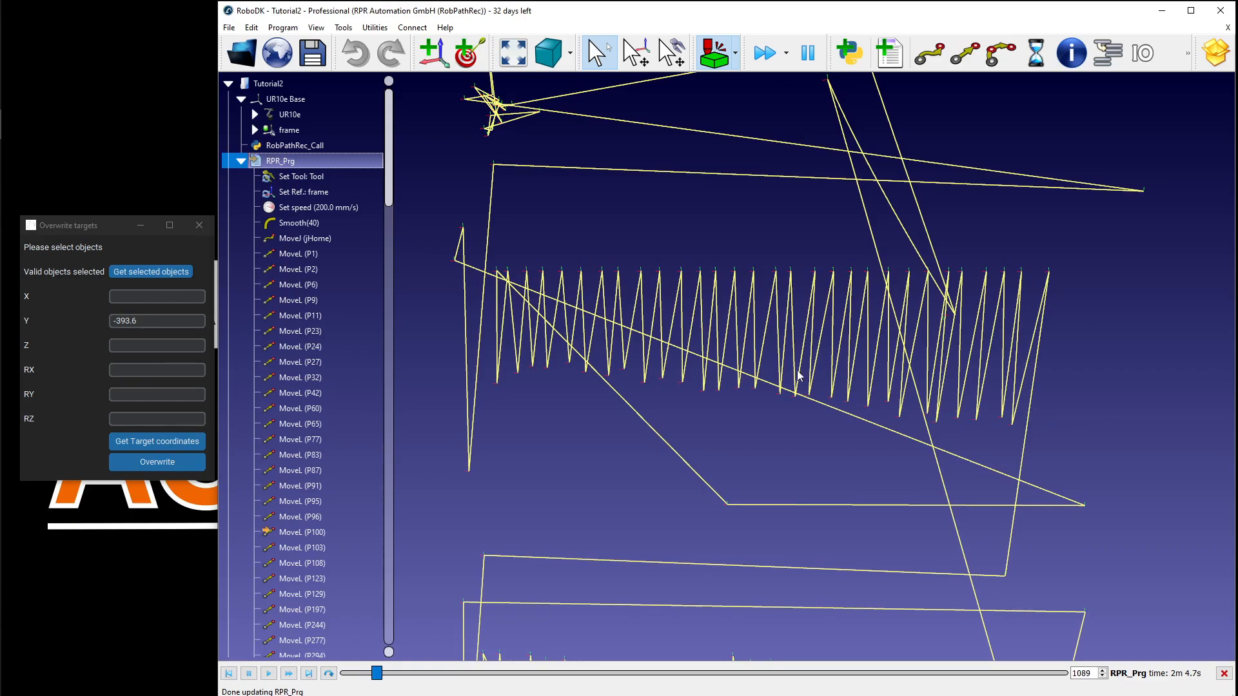
pyautogui.click(264, 674)
pyautogui.click(302, 238)
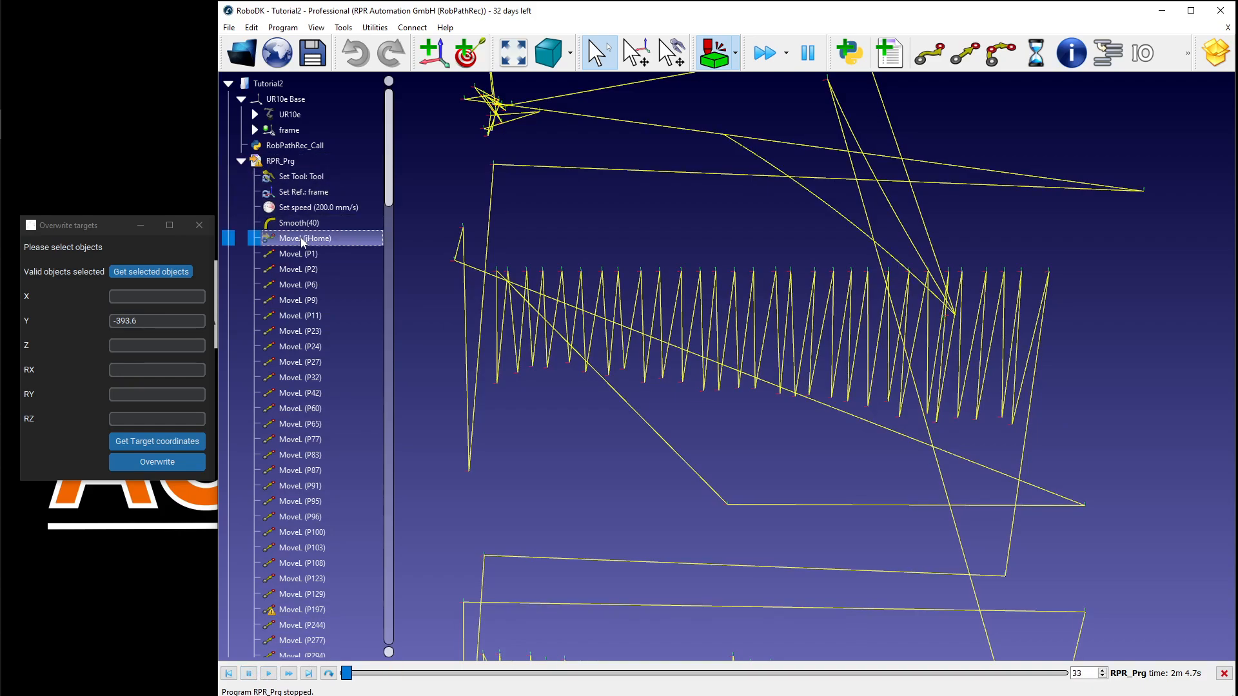
pyautogui.click(305, 158)
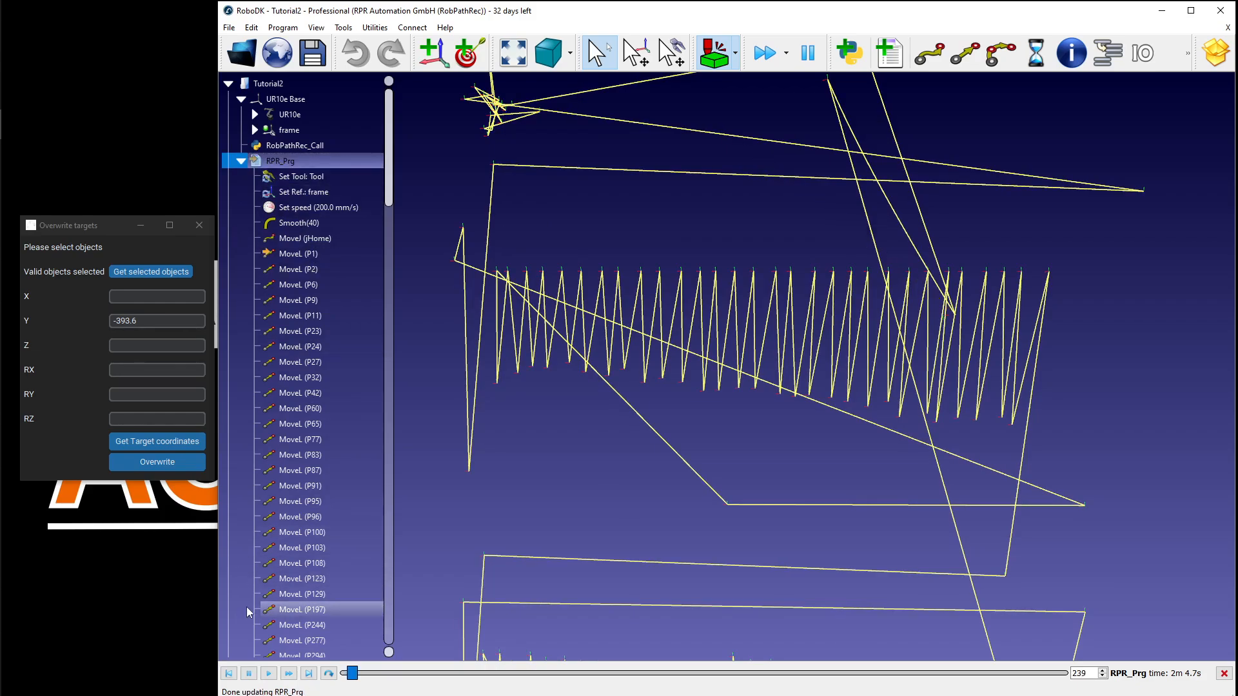
pyautogui.click(264, 677)
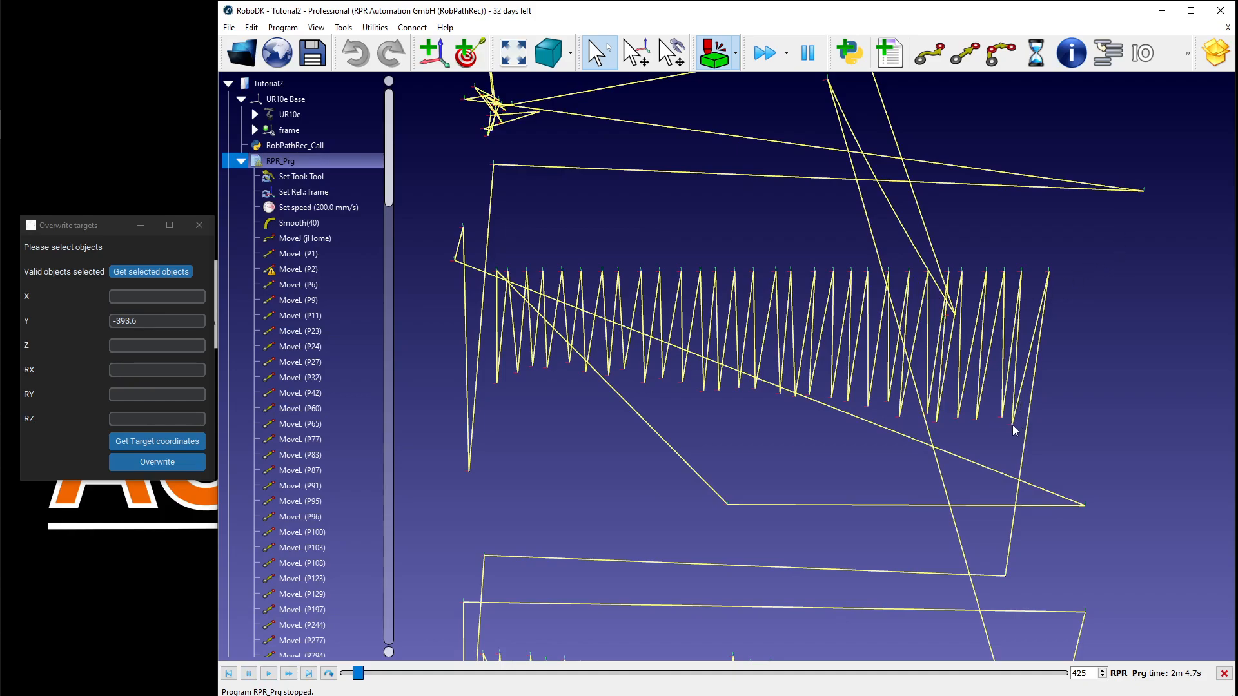
# - Read the coordinates of P950 at the end of the upper zigzag's lower row and set the Y overwrite value to -549
pyautogui.scroll(5, 1012, 423)
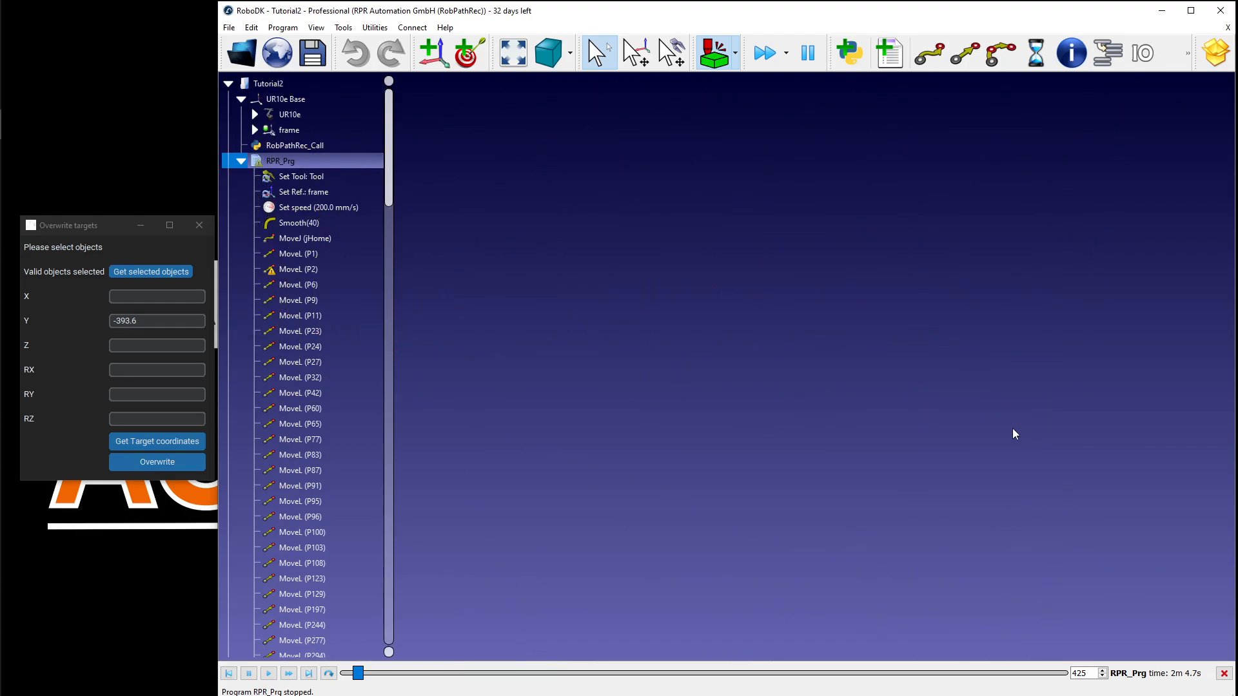
pyautogui.click(995, 399)
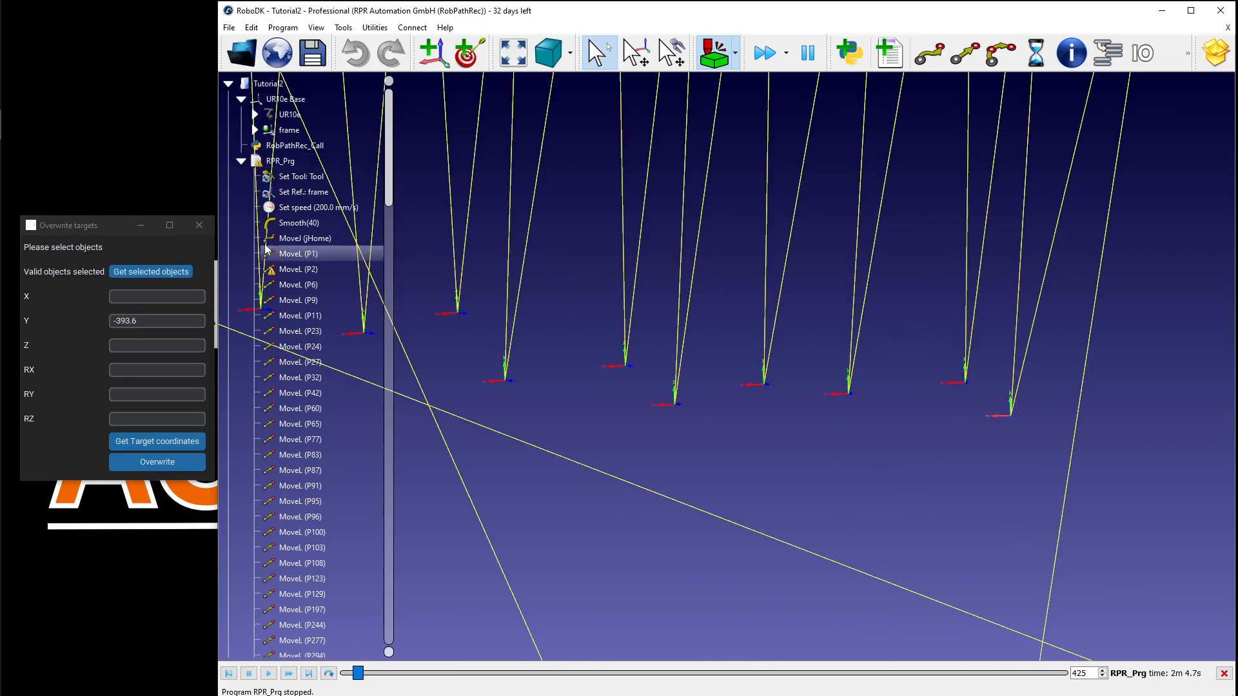
pyautogui.click(133, 271)
pyautogui.click(153, 441)
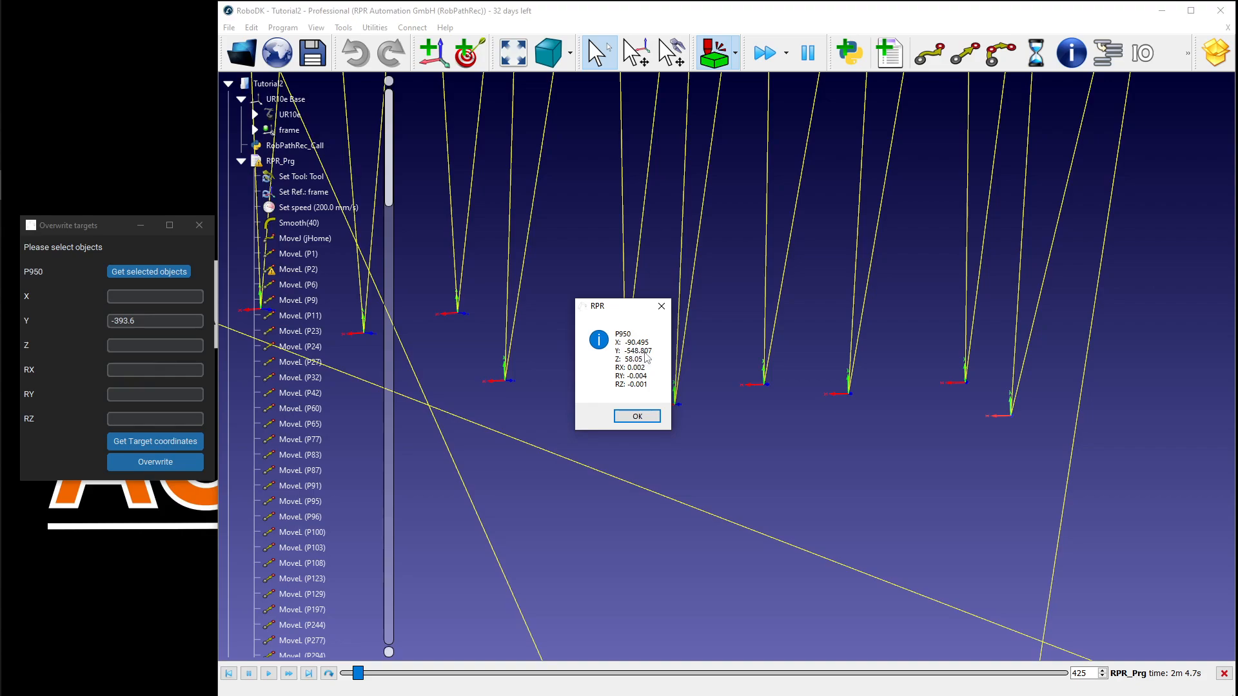
pyautogui.click(637, 416)
pyautogui.moveTo(136, 320); pyautogui.dragTo(111, 320)
pyautogui.write('-549')
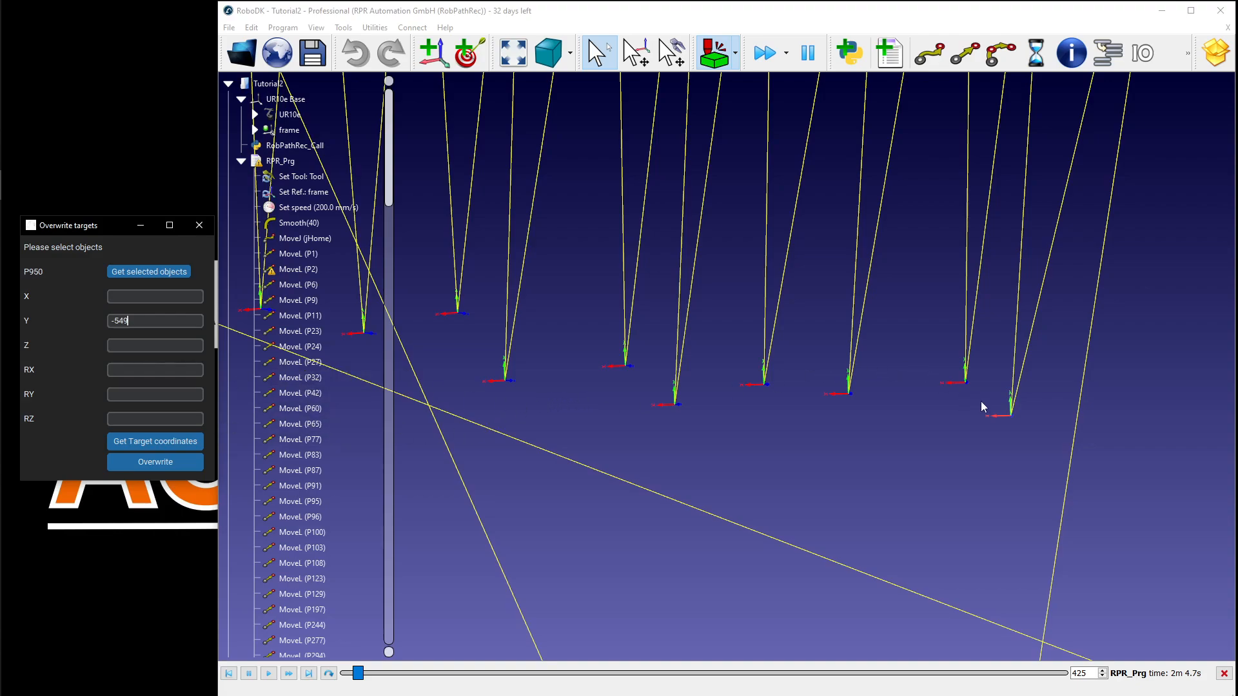
# - Box-select the lower row of targets on the upper zigzag and overwrite their Y coordinate with -549
pyautogui.scroll(-5, 977, 403)
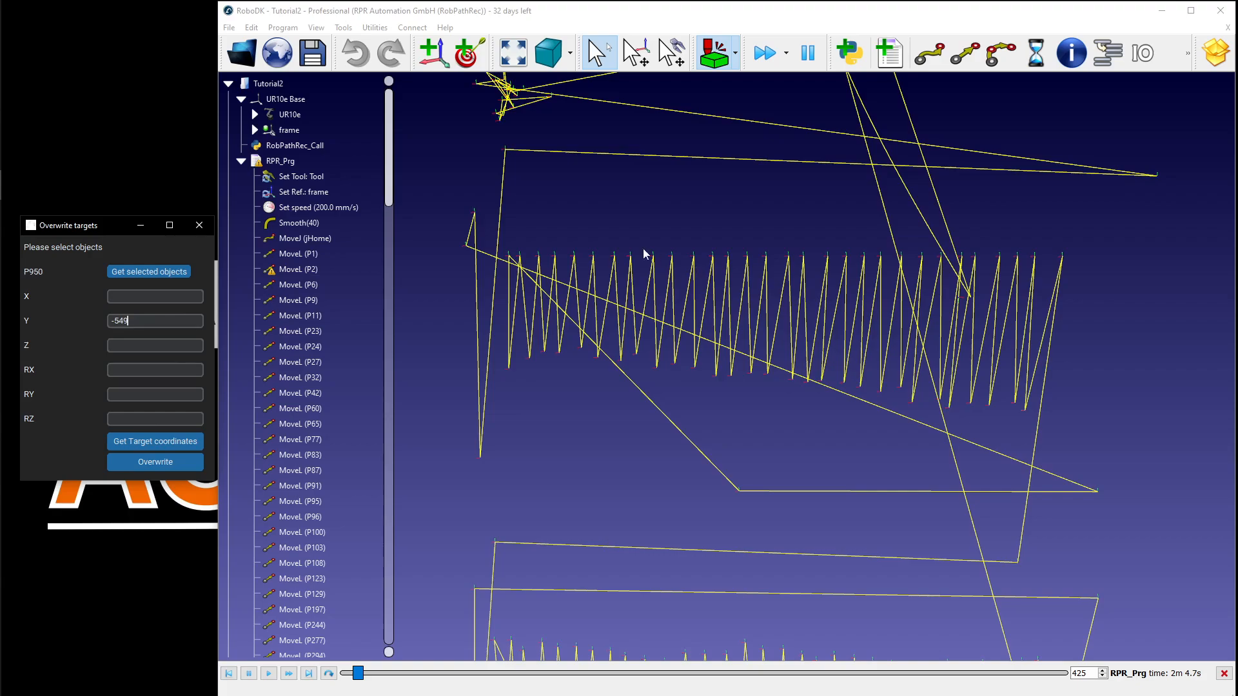
pyautogui.rightClick(1089, 424)
pyautogui.click(1114, 431)
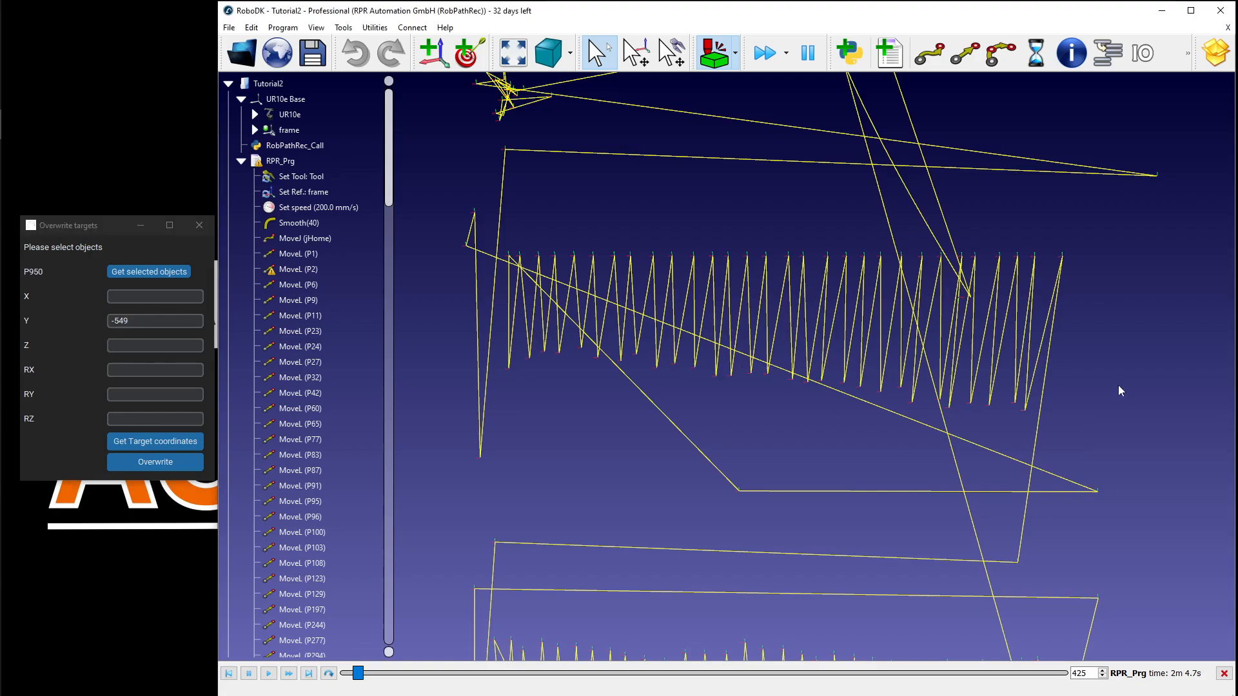
pyautogui.rightClick(1105, 382)
pyautogui.click(1099, 406)
pyautogui.moveTo(1047, 424); pyautogui.dragTo(497, 340)
pyautogui.click(117, 271)
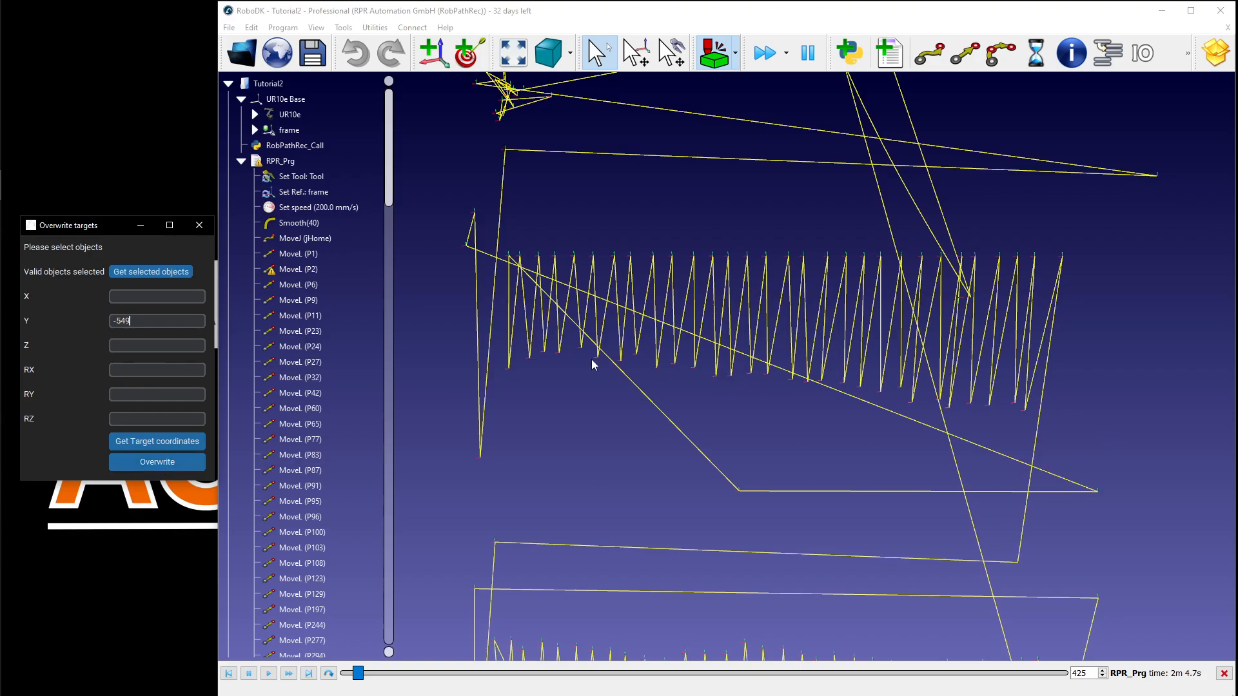
pyautogui.click(173, 463)
pyautogui.click(659, 397)
# - Run RPR_Prg to refresh the path with the overwritten lower row, and stop the simulation
pyautogui.click(268, 162)
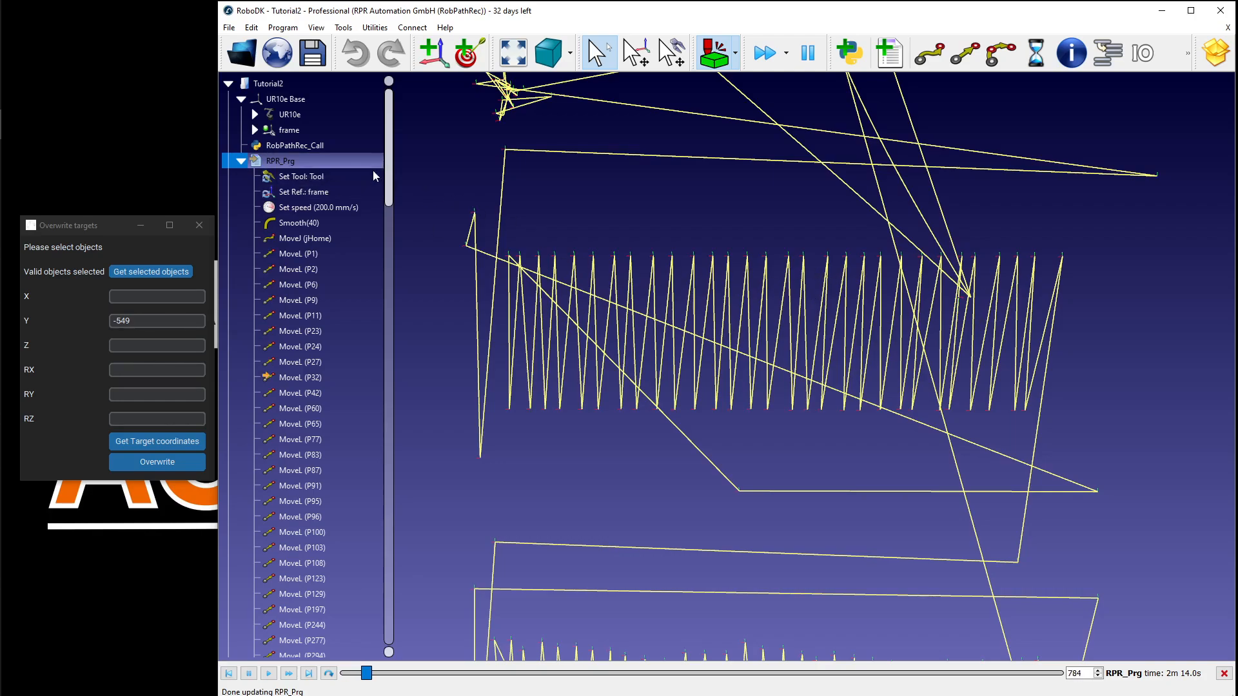
pyautogui.click(248, 673)
pyautogui.scroll(-3, 798, 543)
pyautogui.scroll(3, 891, 610)
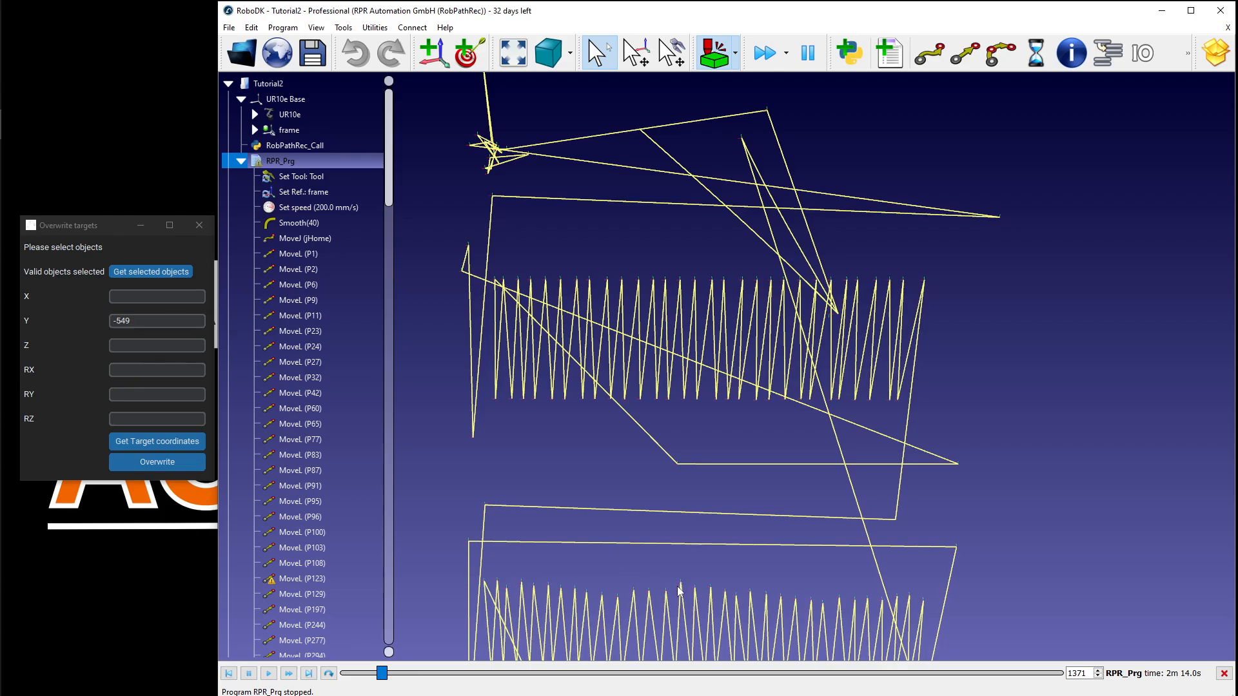
# - Read the coordinates of P1418, the highest peak of the lower zigzag, and set the Y overwrite value to -794
pyautogui.moveTo(707, 520); pyautogui.dragTo(728, 287, button='middle')
pyautogui.scroll(2, 688, 411)
pyautogui.scroll(3, 690, 414)
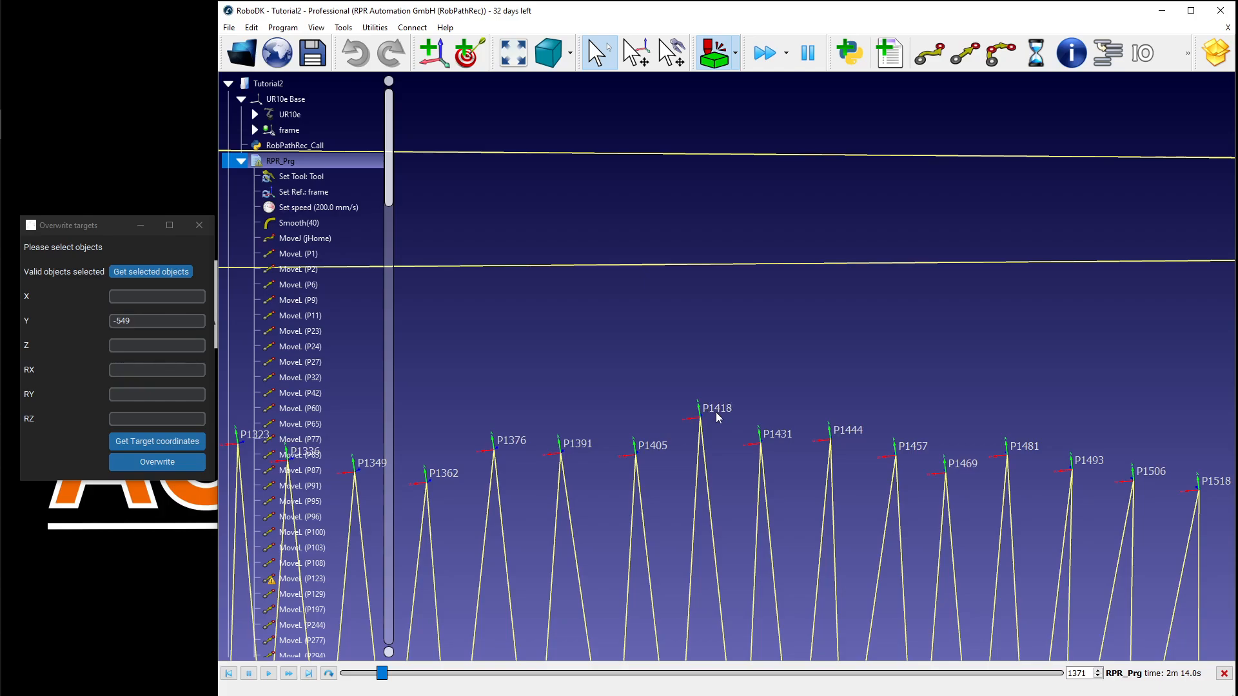
pyautogui.press('/')
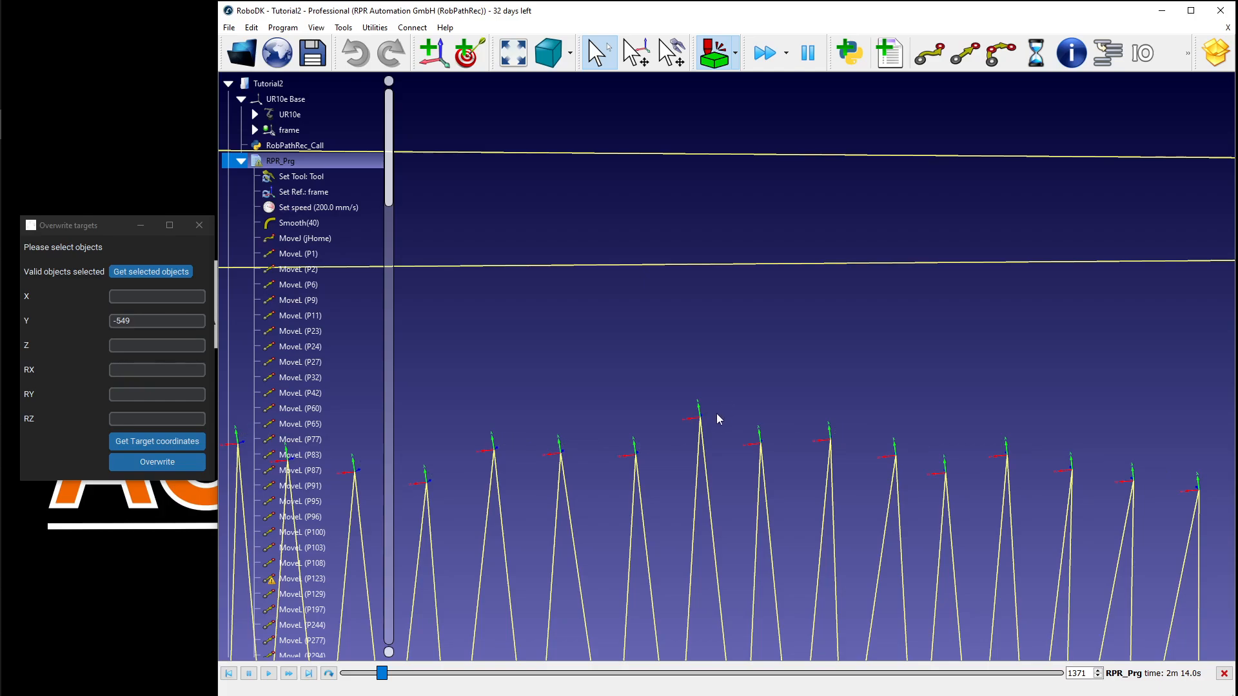
pyautogui.click(672, 401)
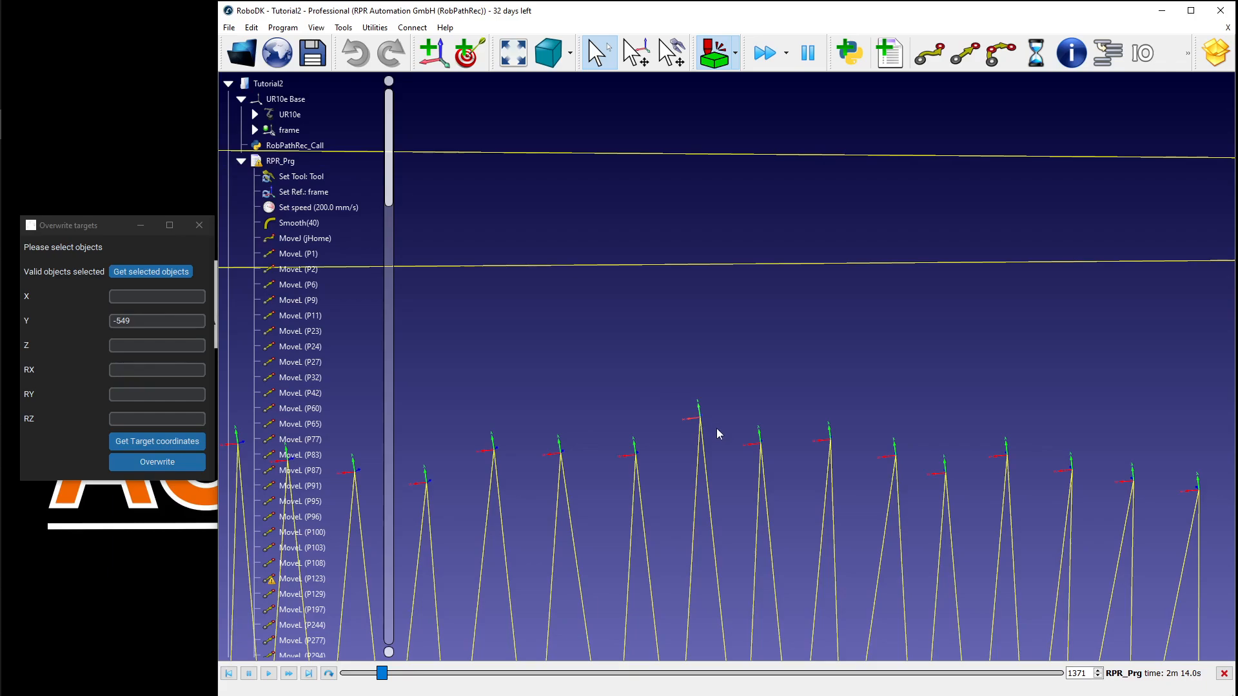
pyautogui.click(137, 273)
pyautogui.click(143, 444)
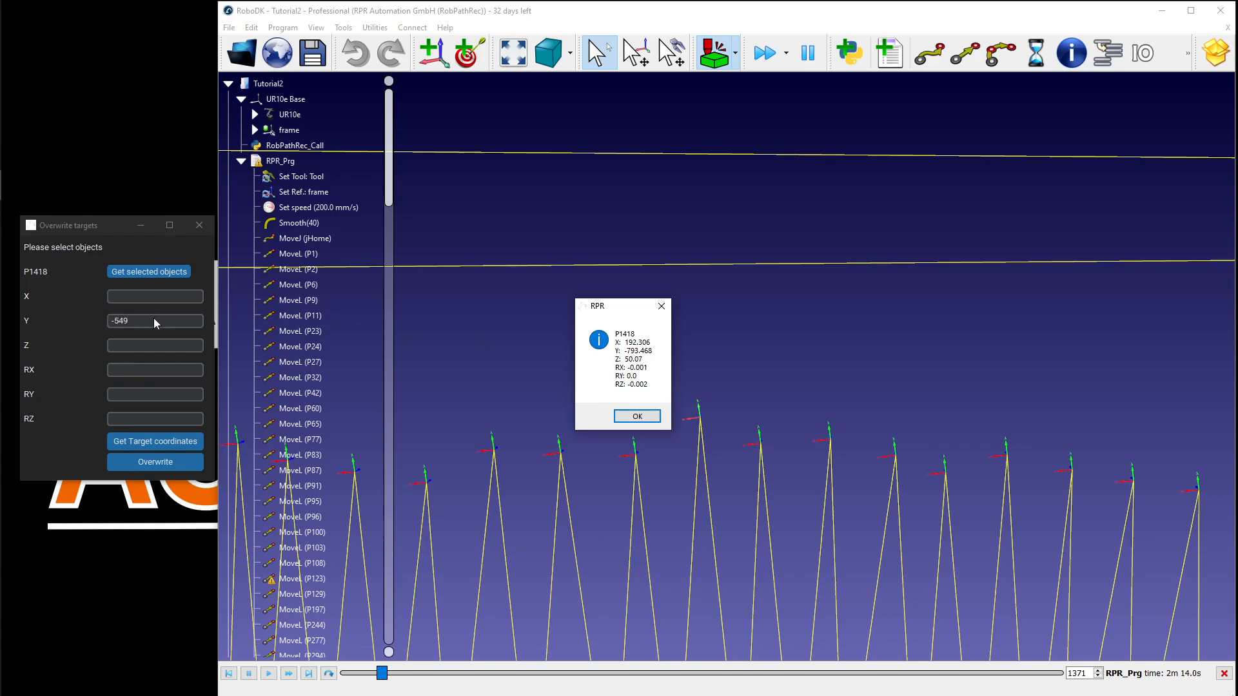
pyautogui.click(637, 416)
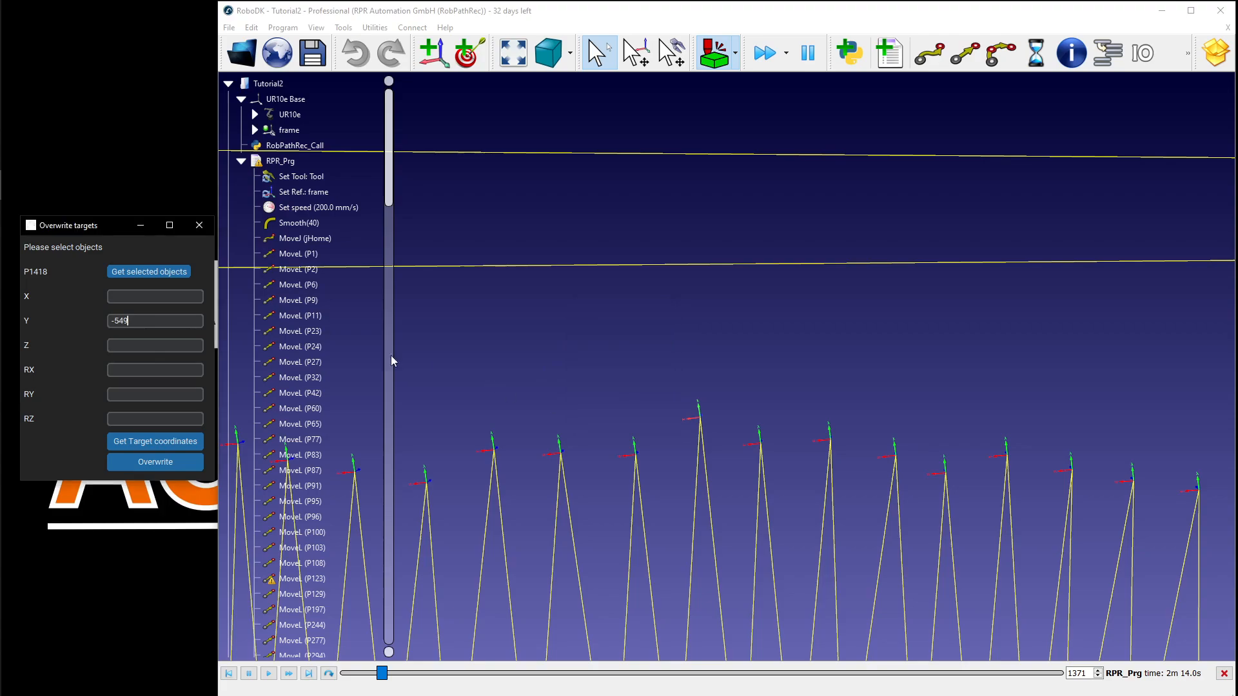
pyautogui.press('BackSpace')
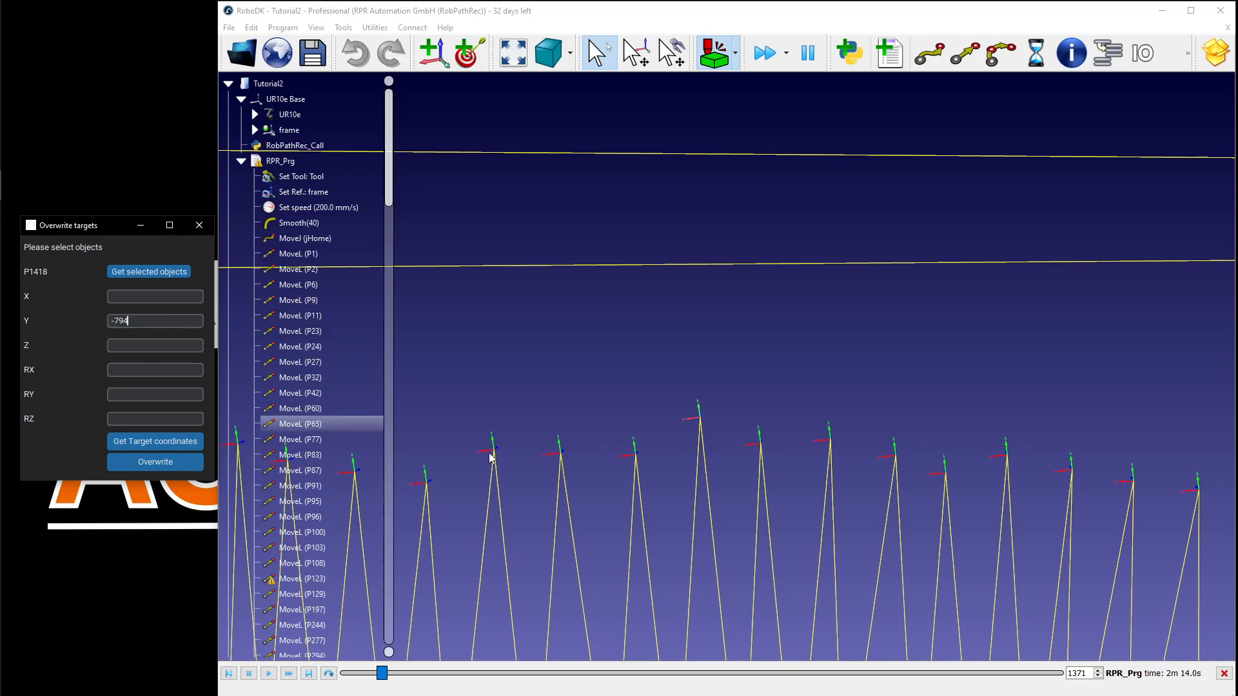
# - Box-select the upper row of targets on the lower zigzag and overwrite their Y coordinate with -794
pyautogui.scroll(-5, 816, 395)
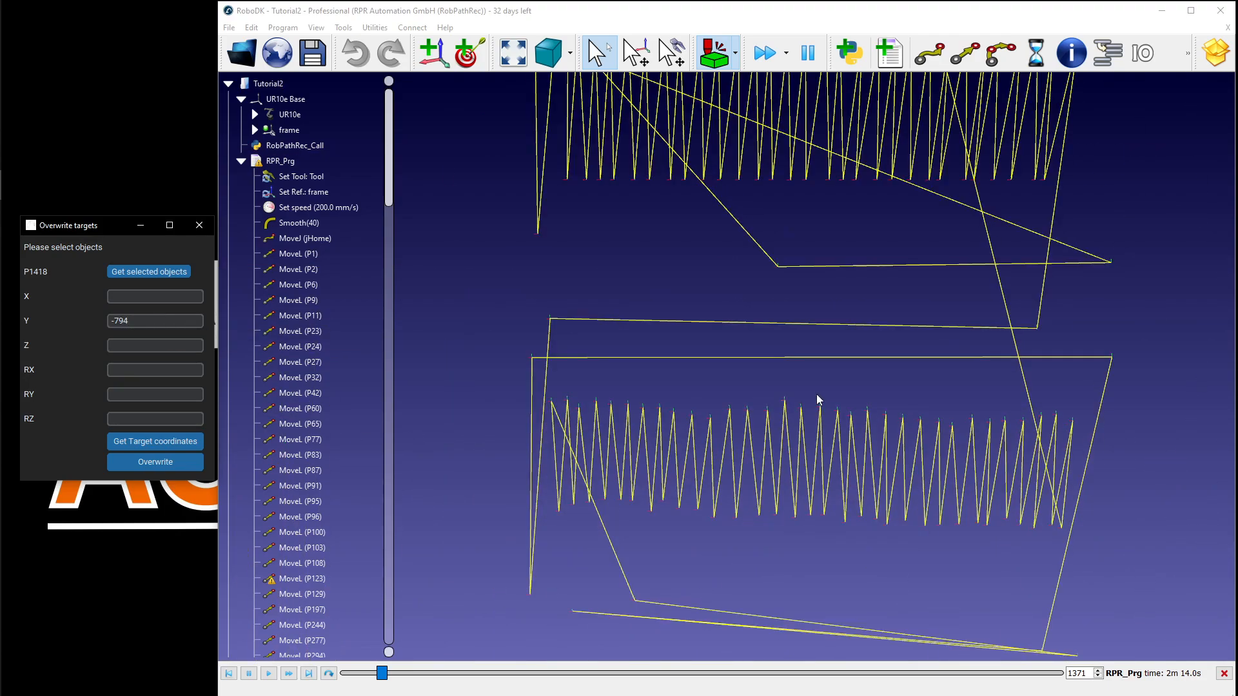
pyautogui.rightClick(500, 296)
pyautogui.click(474, 339)
pyautogui.rightClick(474, 339)
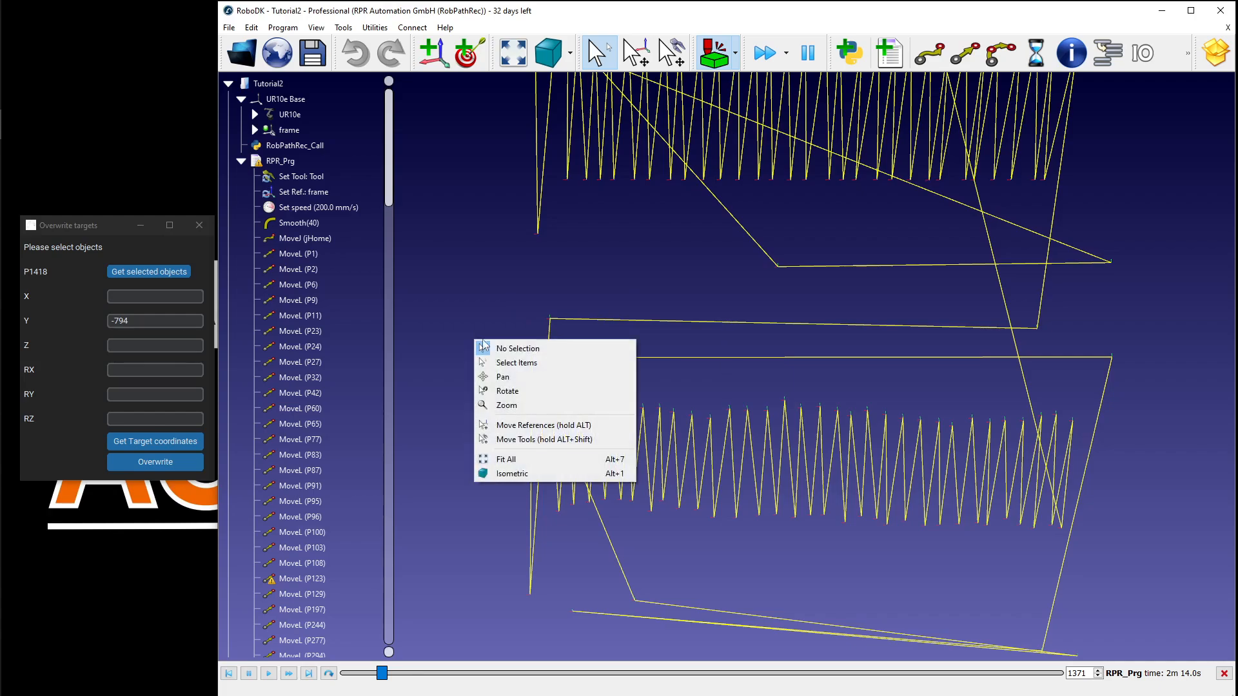
pyautogui.click(507, 365)
pyautogui.moveTo(541, 386); pyautogui.dragTo(1127, 433)
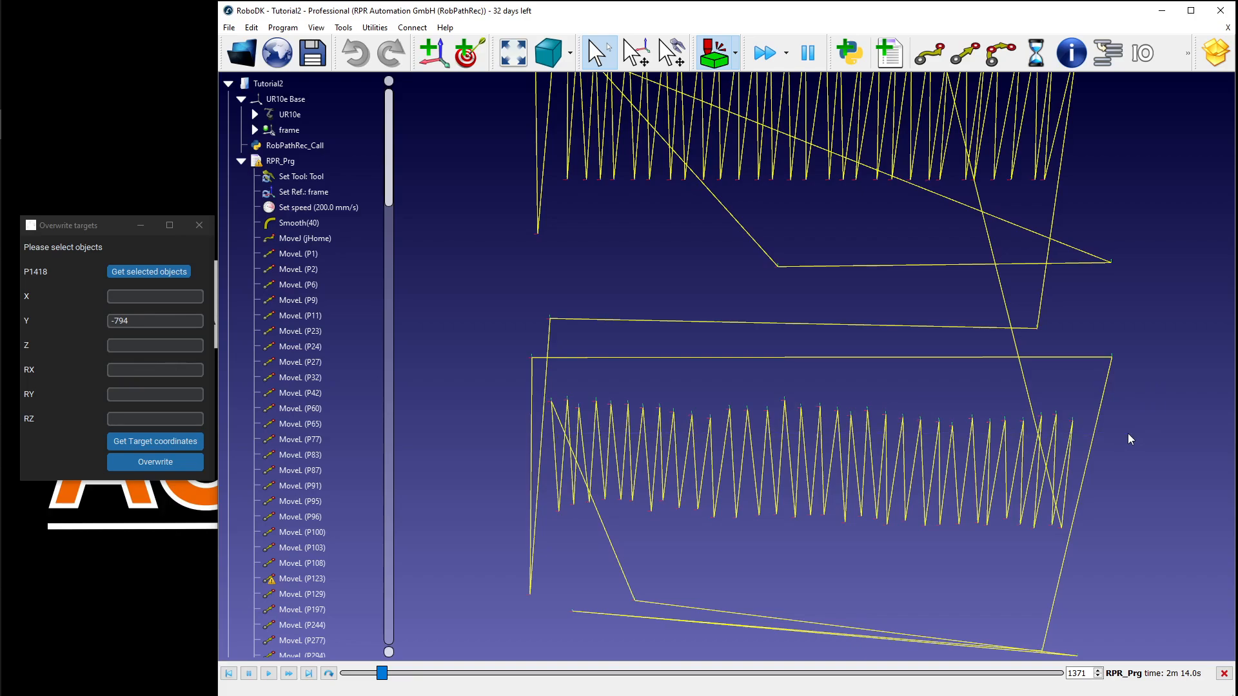
pyautogui.click(123, 273)
pyautogui.click(164, 470)
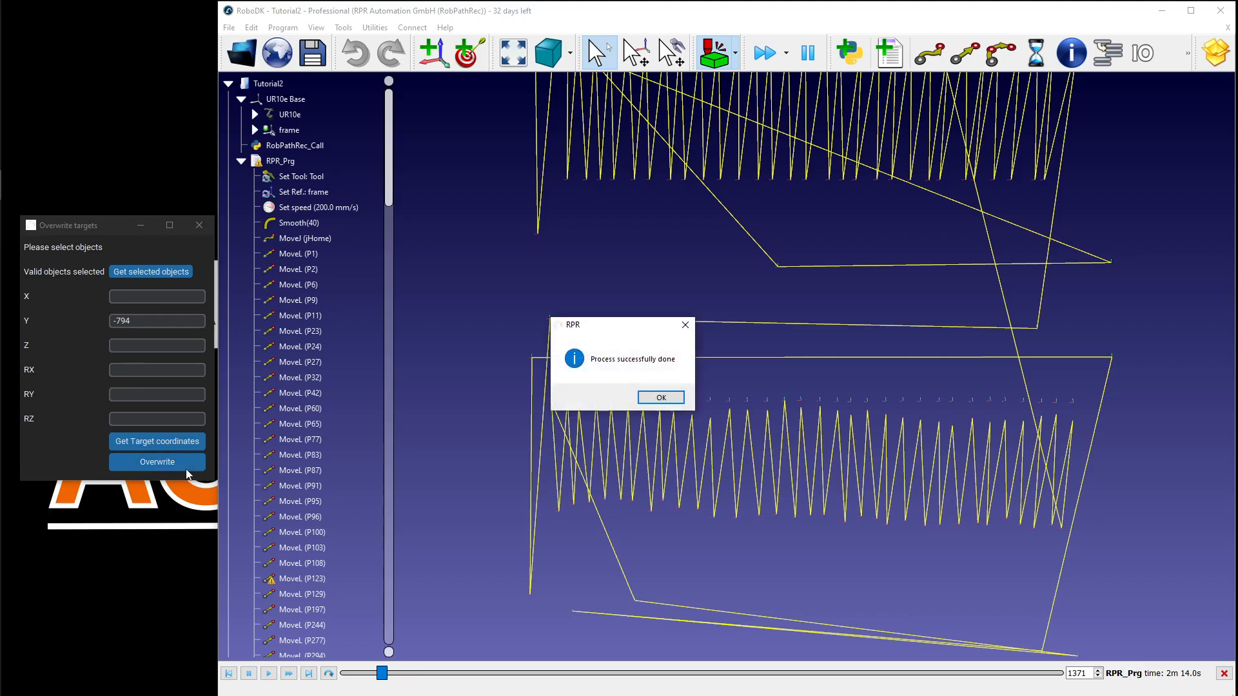
pyautogui.click(660, 398)
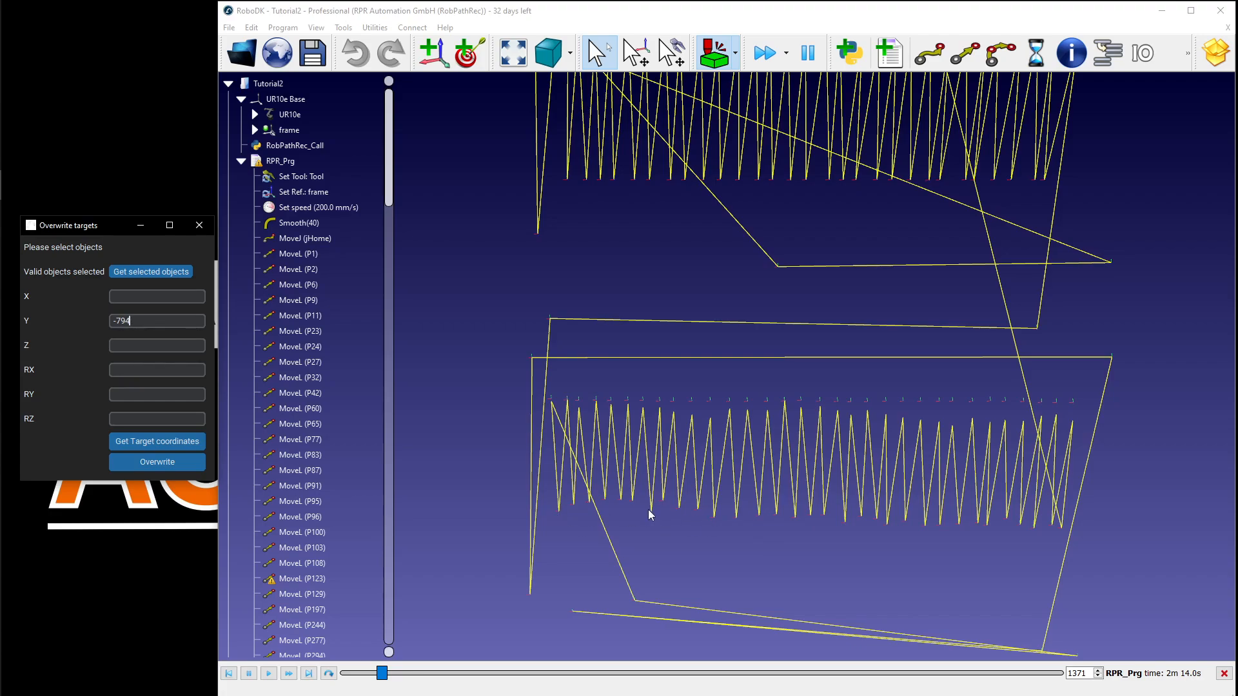
# - Read the coordinates of P1316 in the lower zigzag's lower row and set the Y overwrite value to -920
pyautogui.scroll(5, 647, 510)
pyautogui.click(628, 532)
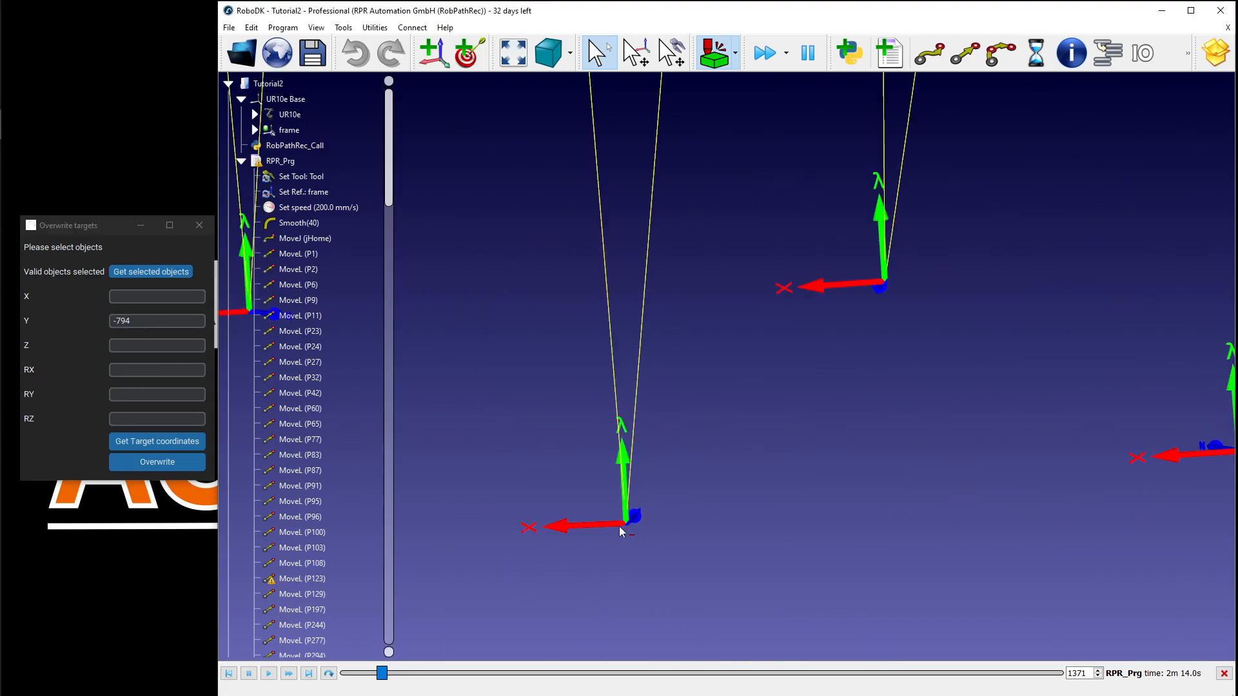
pyautogui.click(150, 271)
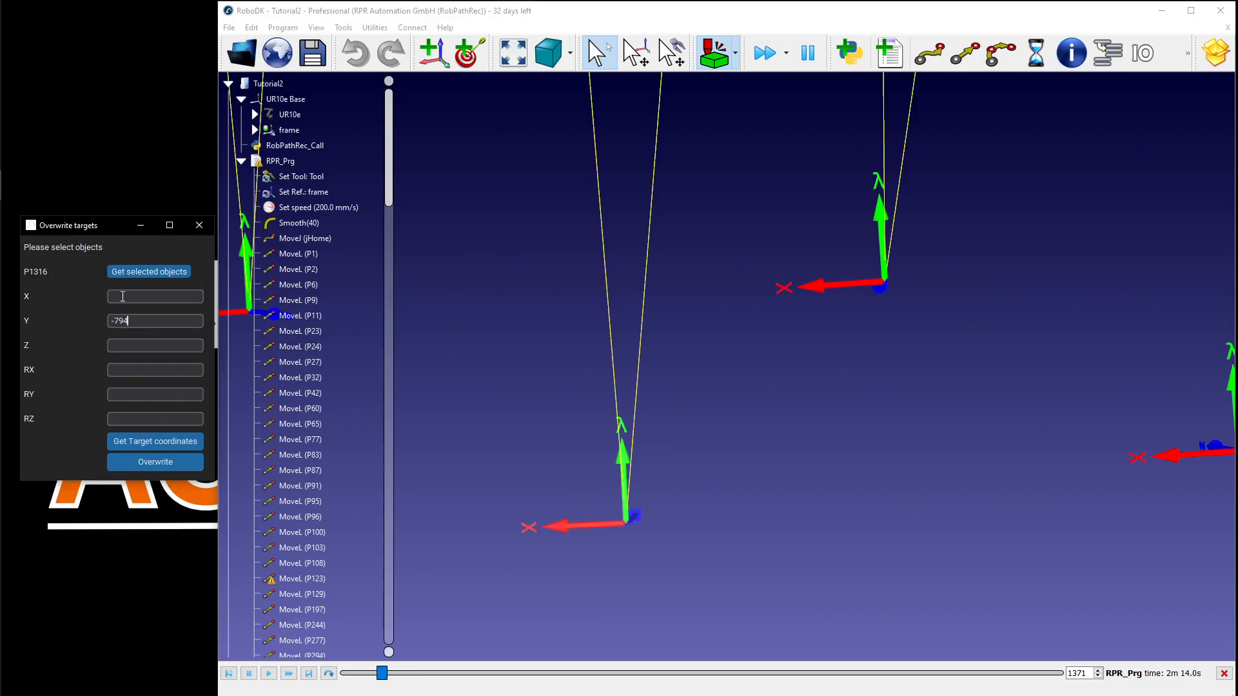
pyautogui.click(154, 443)
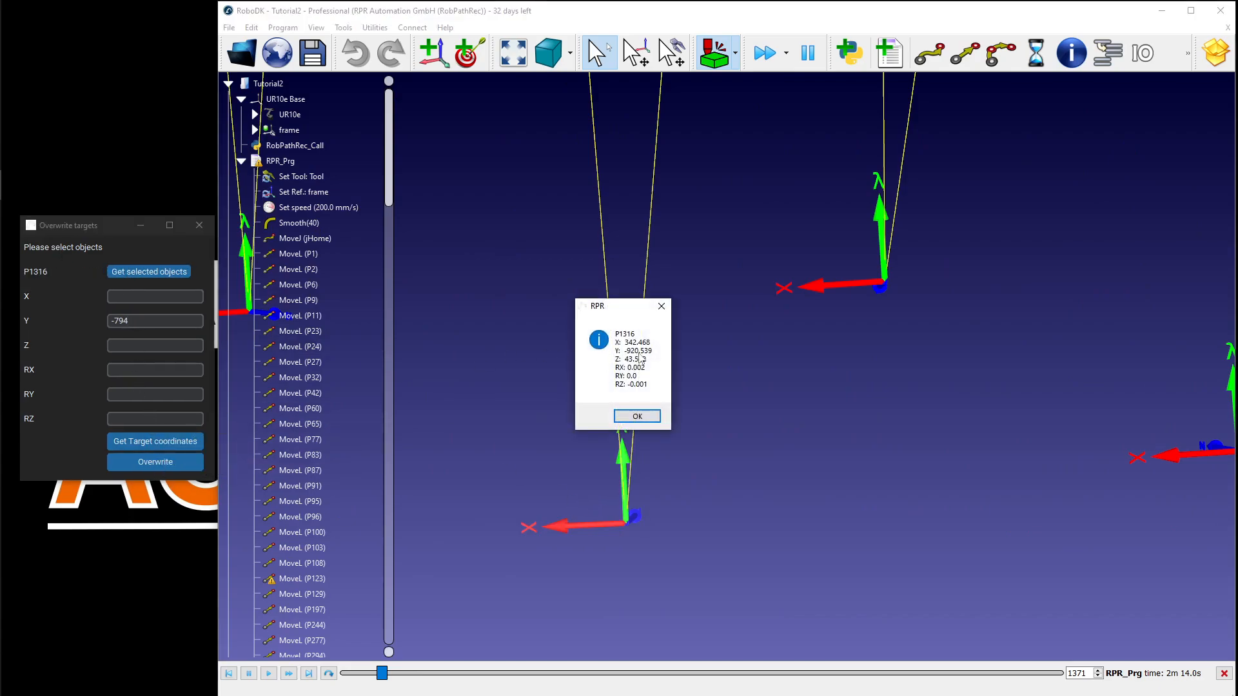
pyautogui.click(636, 416)
# - Box-select the lower row of targets on the lower zigzag and overwrite their Y coordinate with -920
pyautogui.scroll(-5, 640, 401)
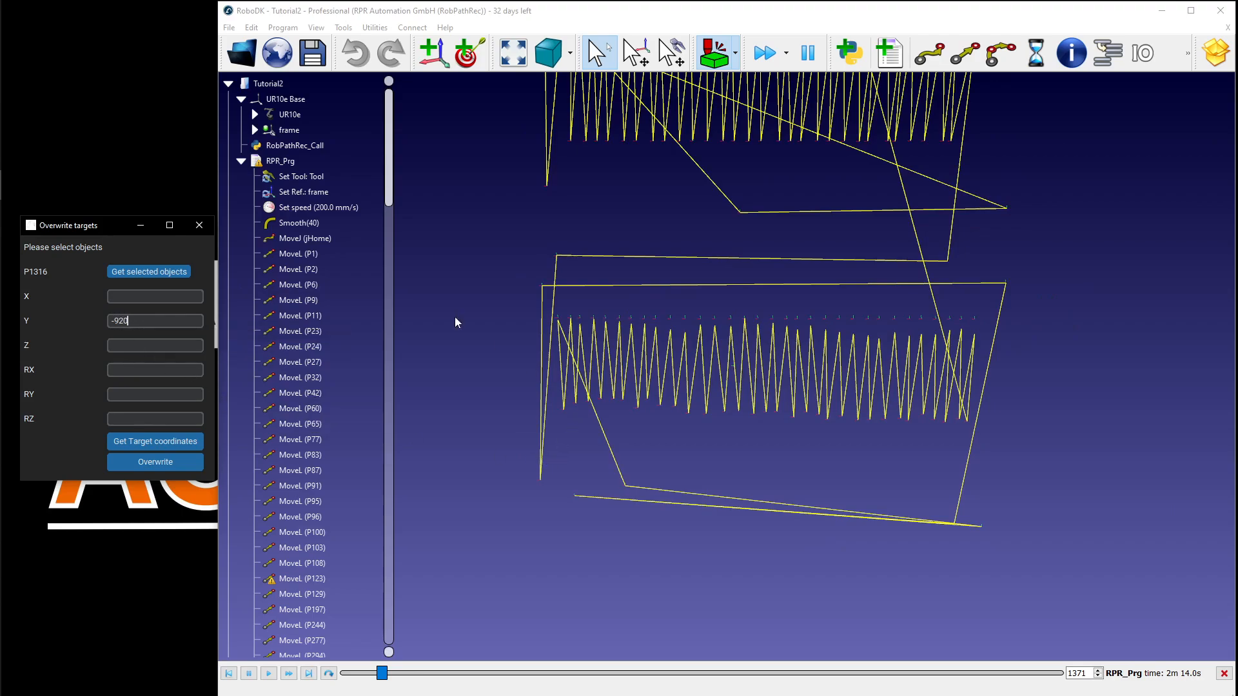
pyautogui.rightClick(470, 425)
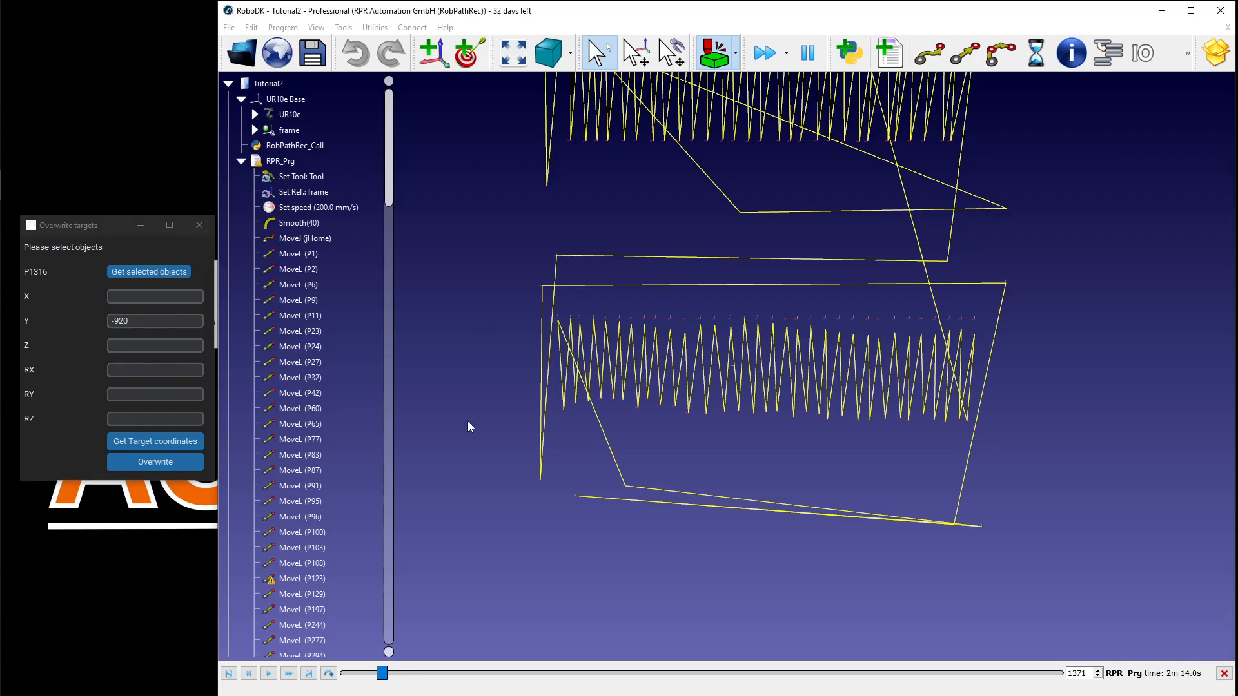
pyautogui.rightClick(485, 400)
pyautogui.click(509, 423)
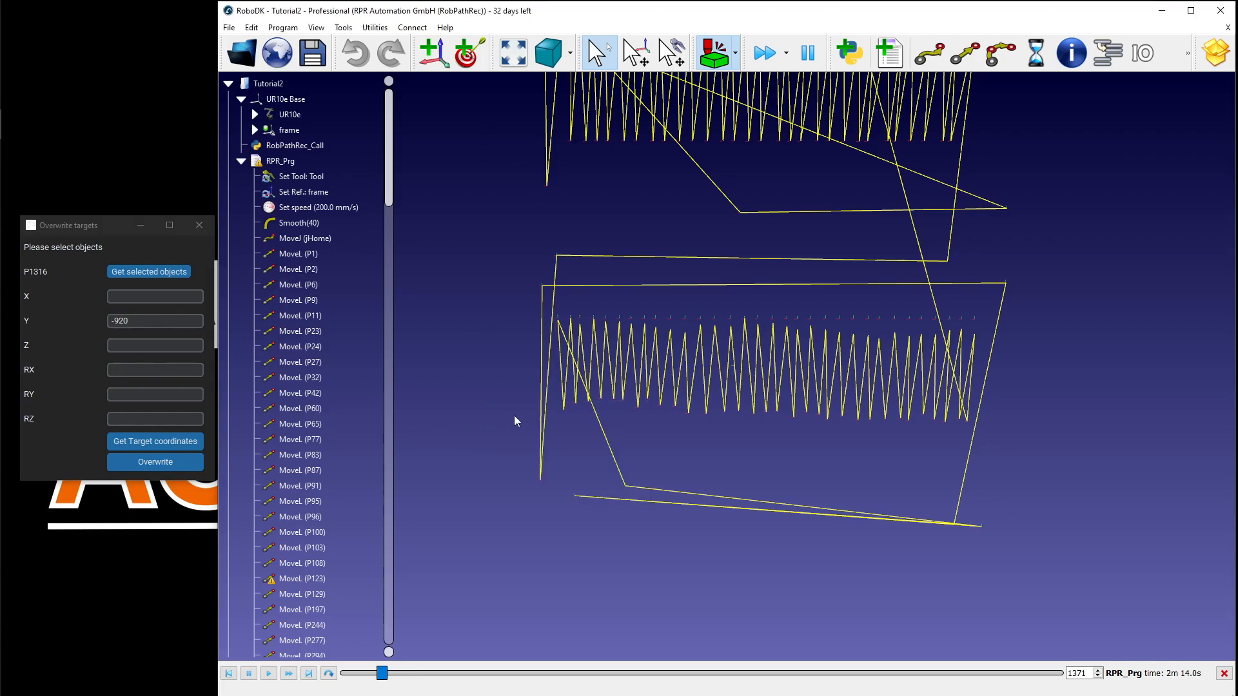
pyautogui.moveTo(554, 390); pyautogui.dragTo(1019, 454)
pyautogui.click(149, 271)
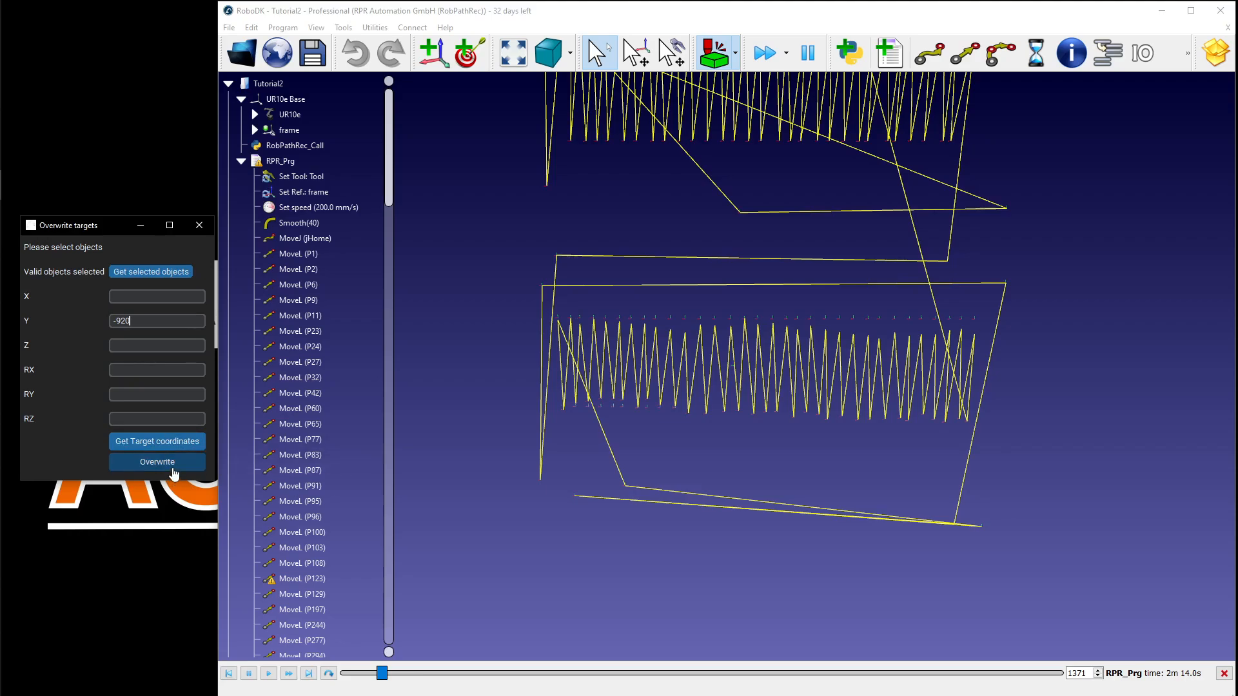
pyautogui.click(172, 465)
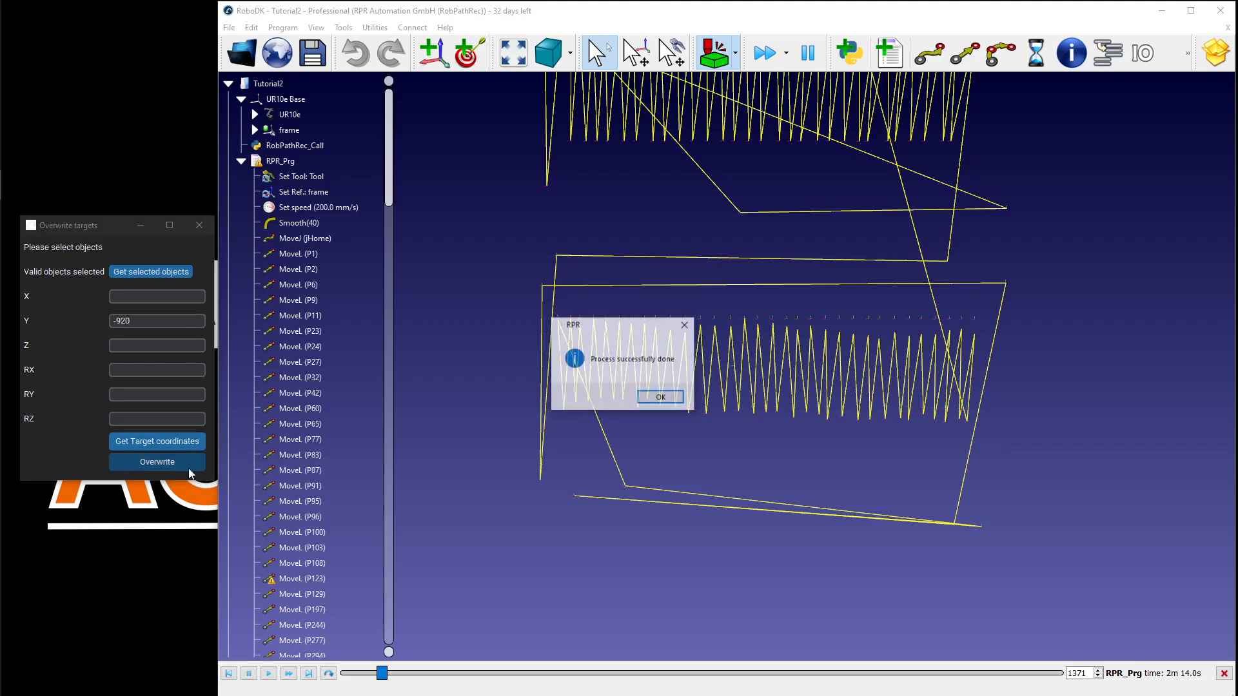
pyautogui.click(660, 397)
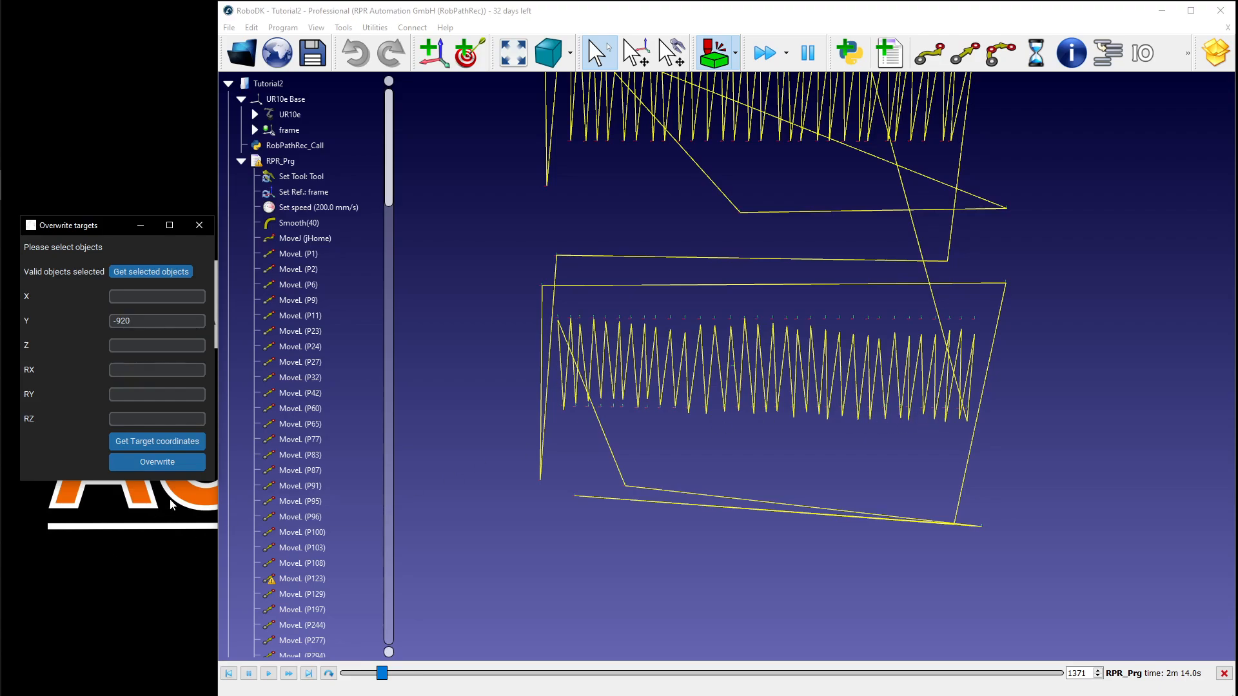
# - Run RPR_Prg in Tutorial2 to refresh the path with both overwritten rows of the lower zigzag
pyautogui.click(287, 163)
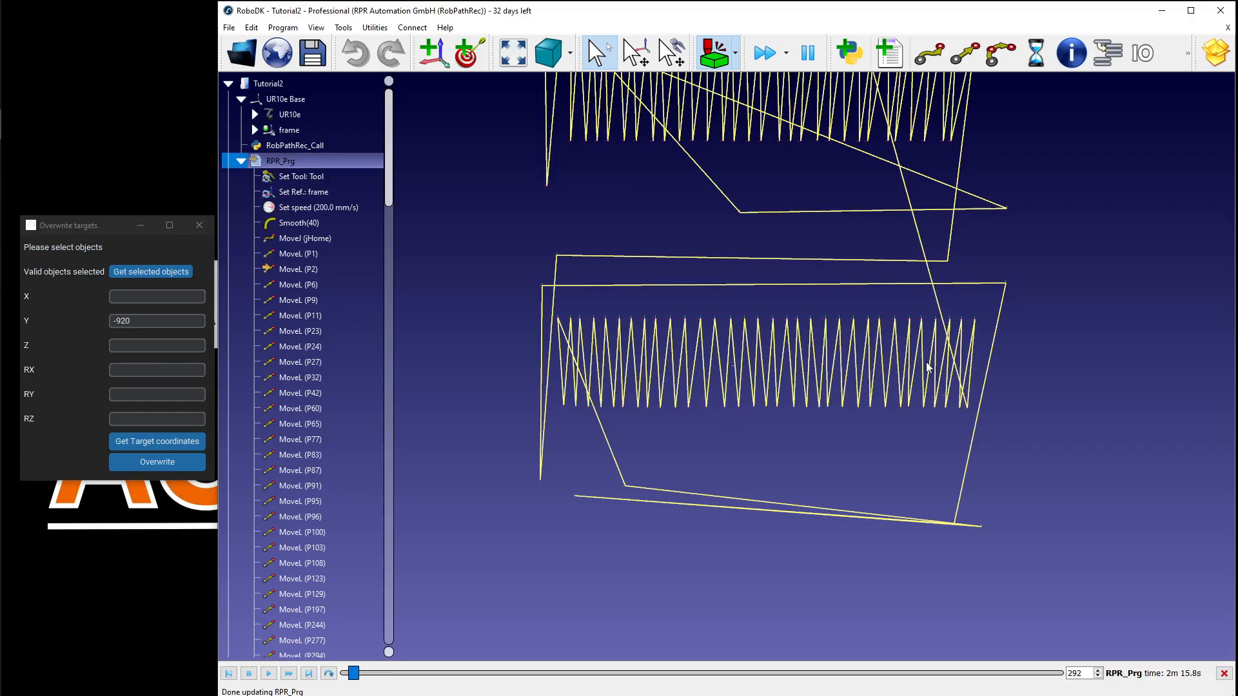
pyautogui.scroll(-2, 877, 291)
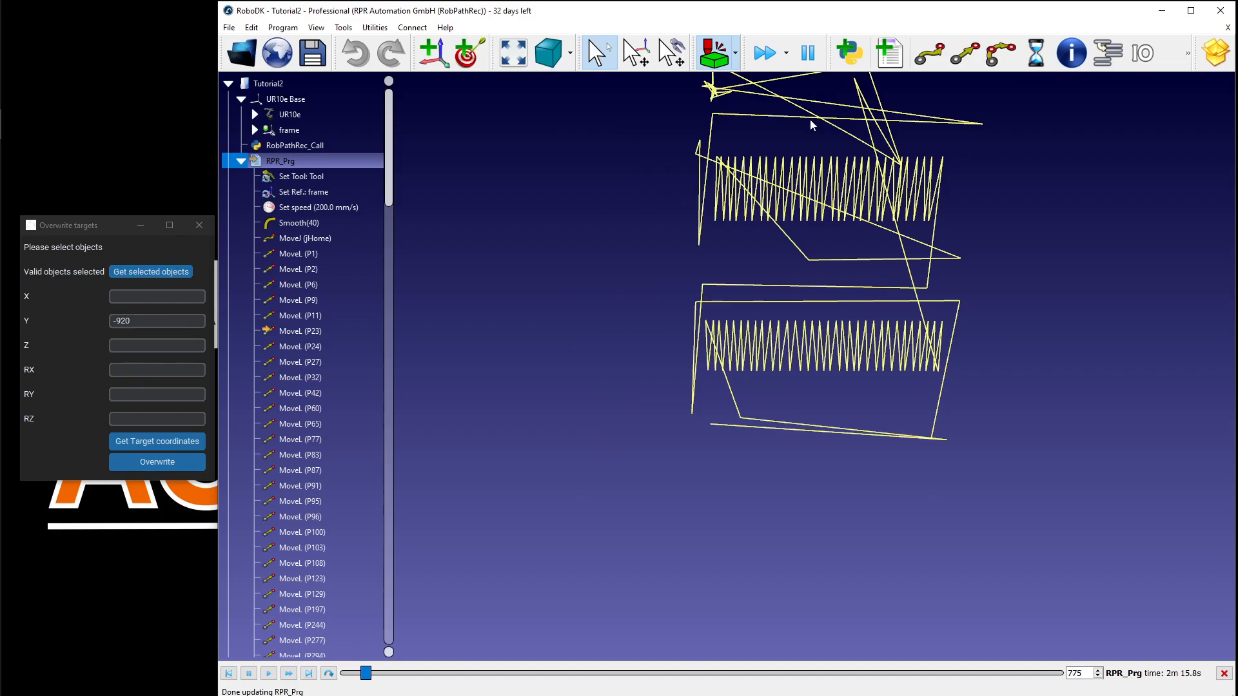
pyautogui.moveTo(812, 153); pyautogui.dragTo(673, 326, button='middle')
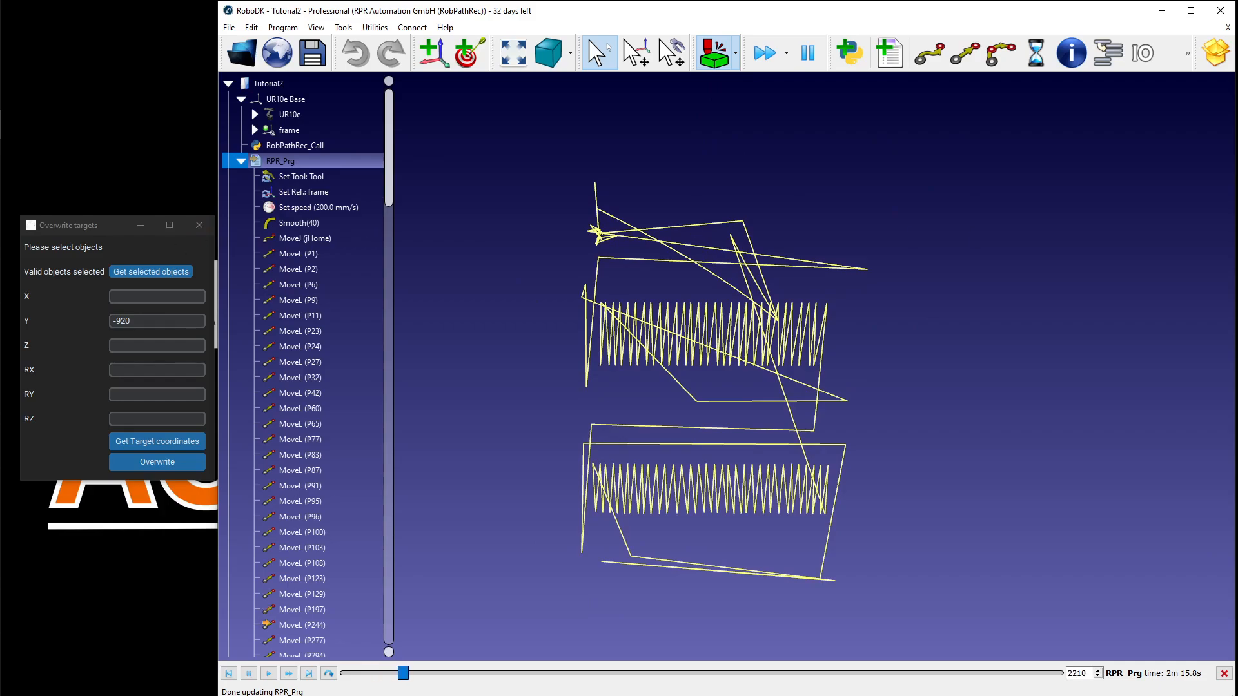
# - Show the Robot object type with the Hide objects tool and move the robot to jHome
pyautogui.moveTo(257, 146); pyautogui.dragTo(100, 87)
pyautogui.click(155, 116)
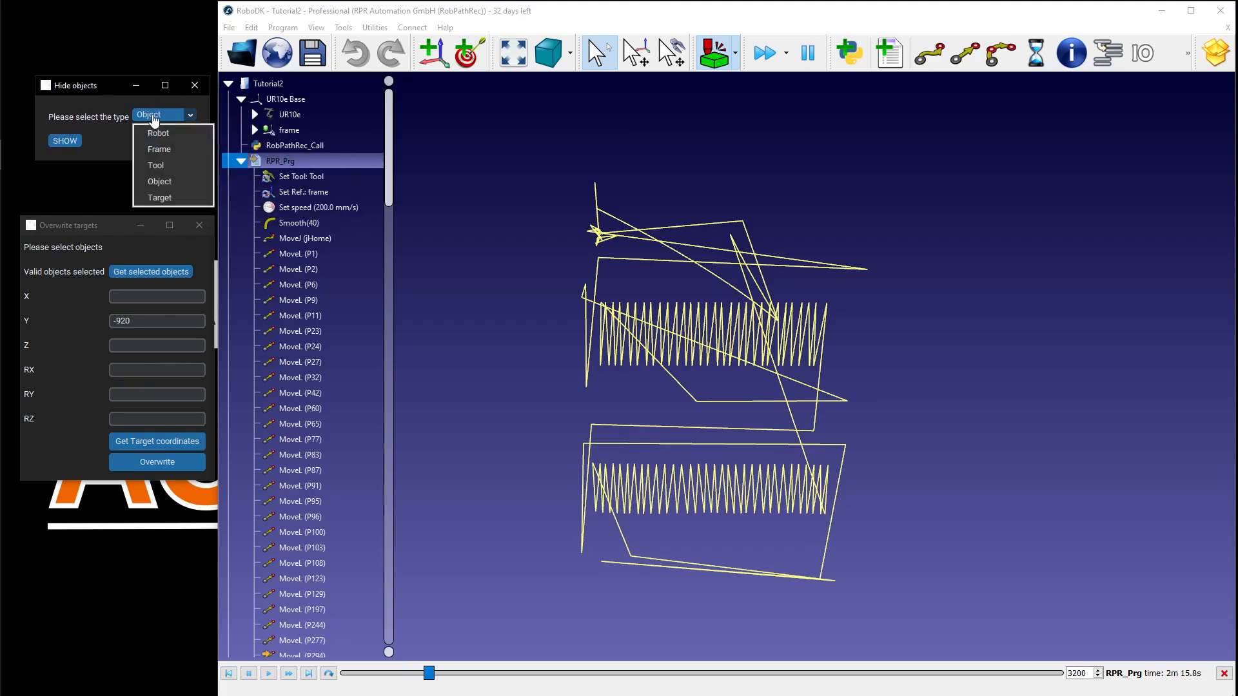
pyautogui.click(158, 133)
pyautogui.click(71, 144)
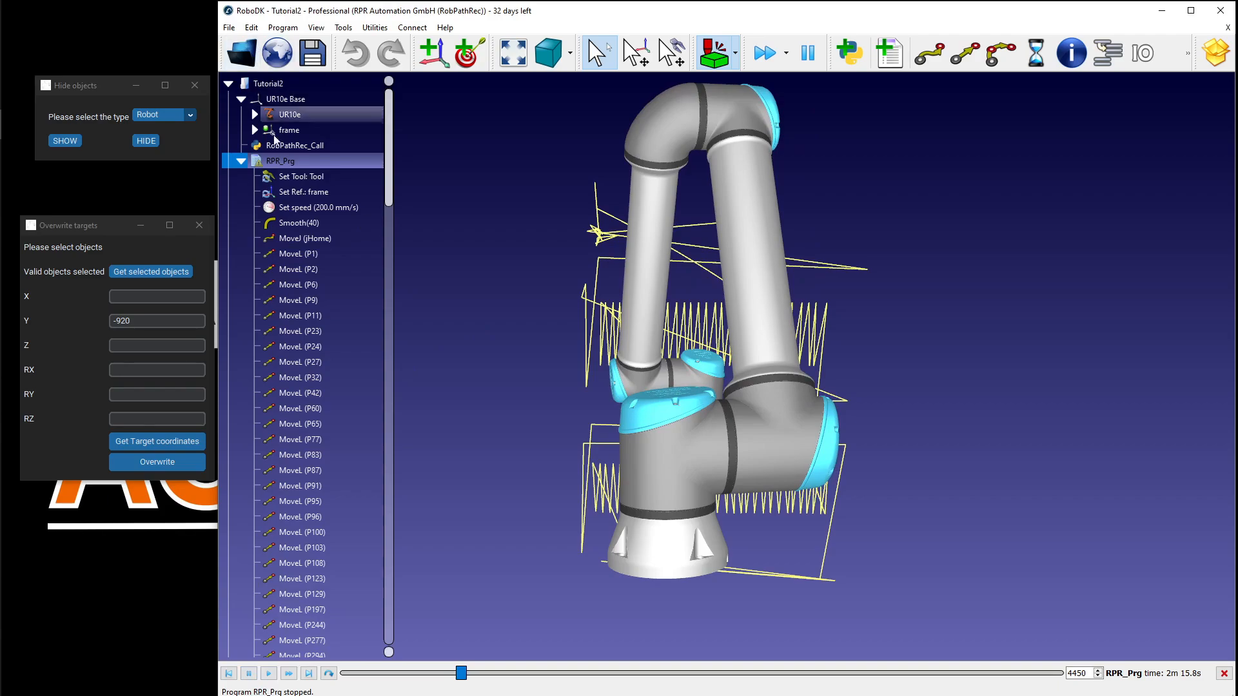
pyautogui.doubleClick(317, 239)
pyautogui.moveTo(586, 236); pyautogui.dragTo(701, 236, button='right')
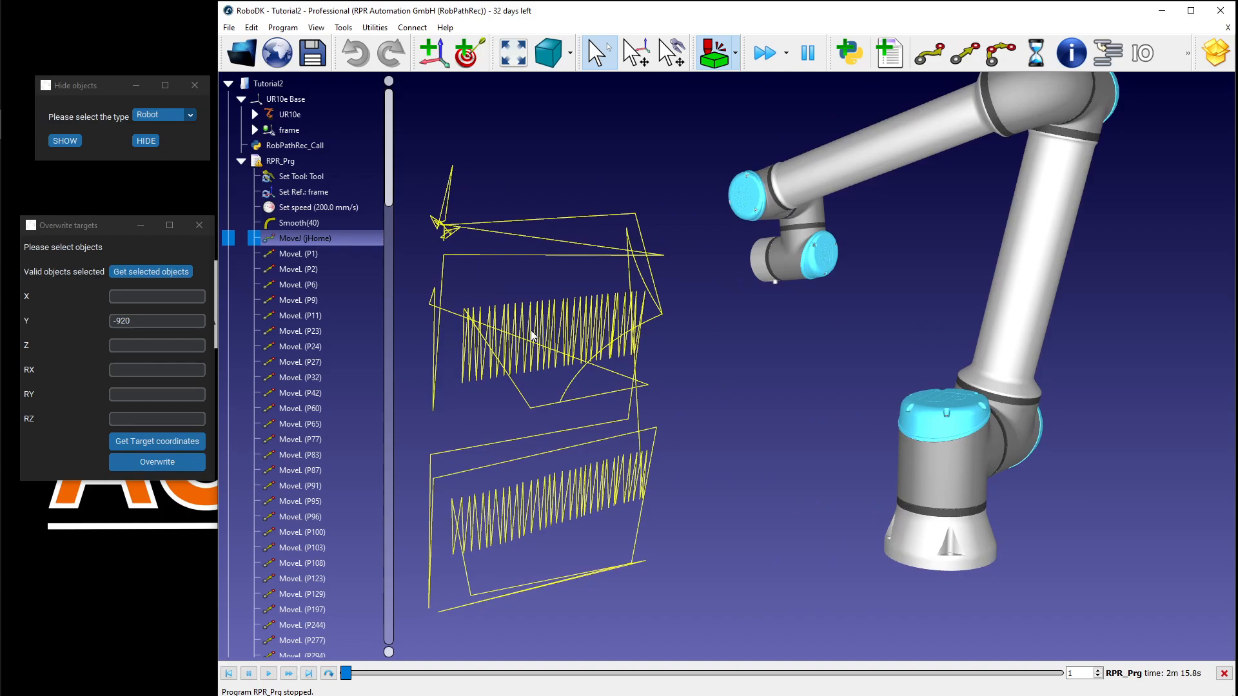
# - Collapse the Tutorial2 program, activate the Tutorial station and run its RPR_Prg
pyautogui.click(241, 163)
pyautogui.click(229, 176)
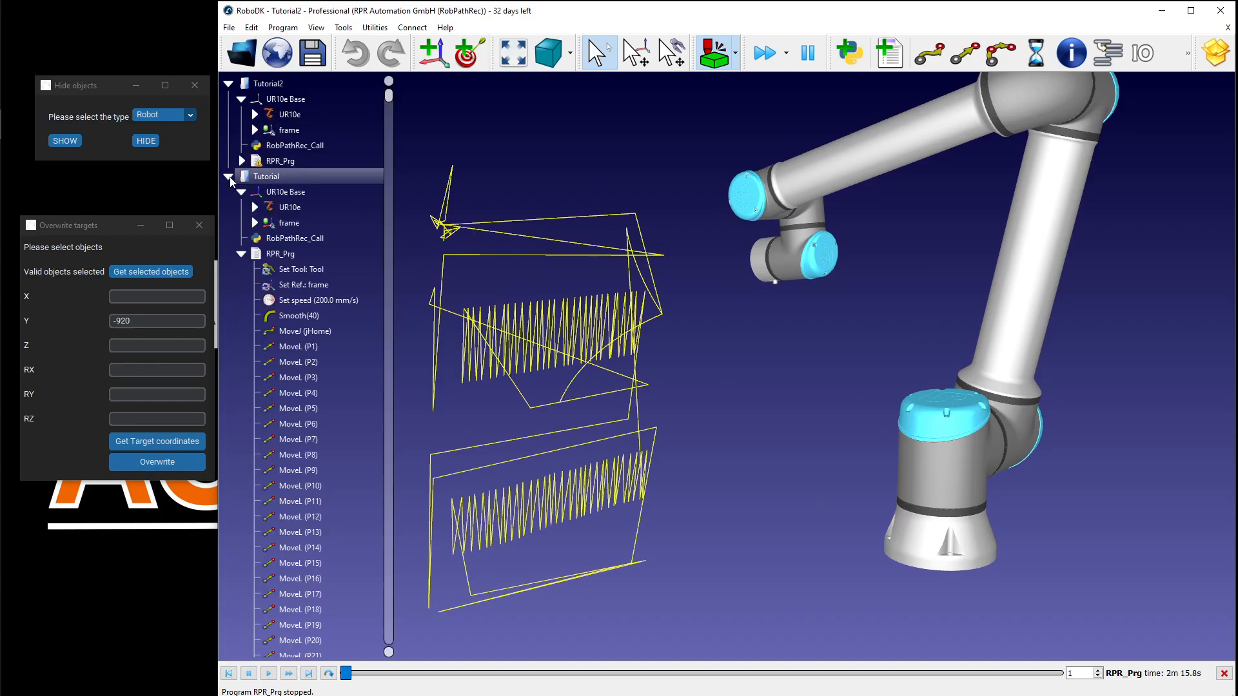
pyautogui.click(279, 256)
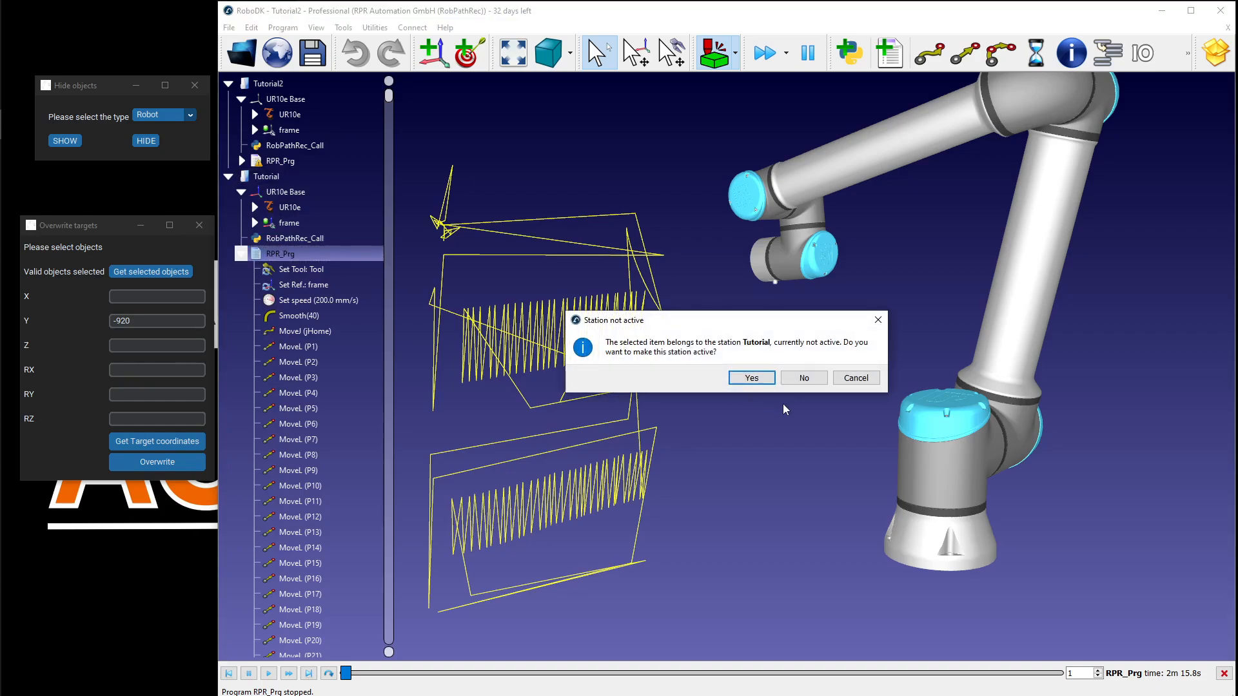
pyautogui.click(767, 379)
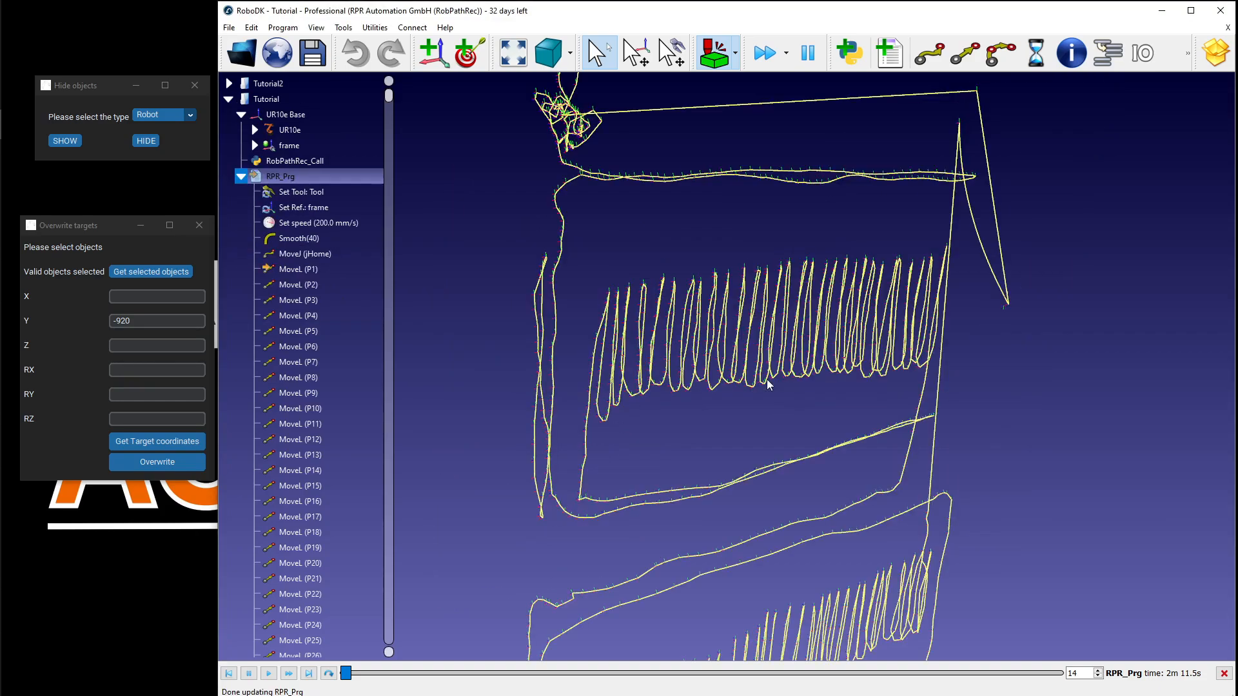
pyautogui.scroll(-5, 739, 311)
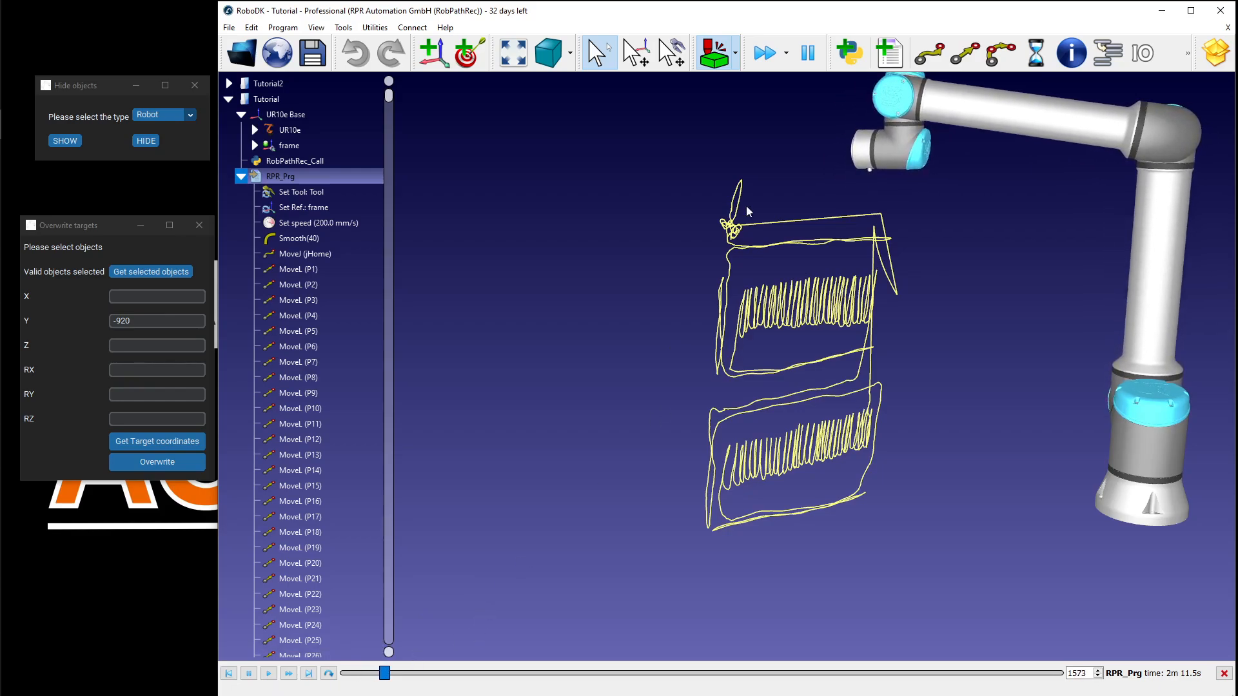
# - Raise the simulation speed for the running program slightly above a ratio of 3.4
pyautogui.click(786, 52)
pyautogui.click(799, 94)
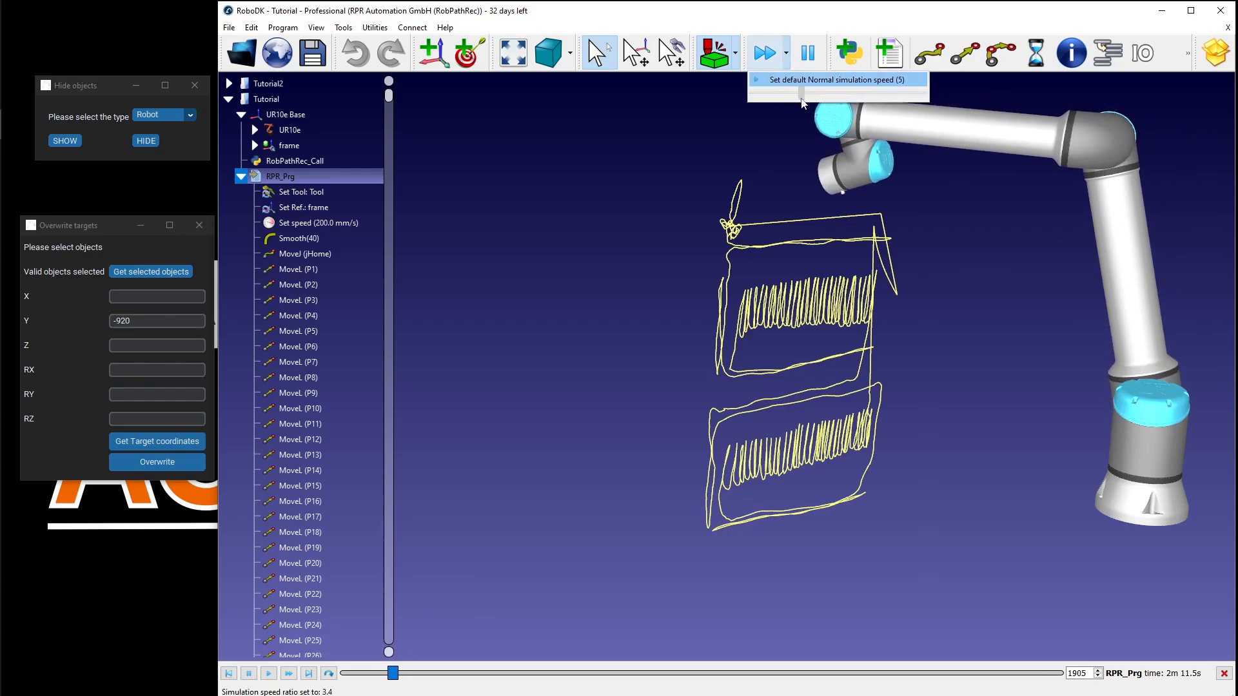
pyautogui.moveTo(800, 94); pyautogui.dragTo(808, 94)
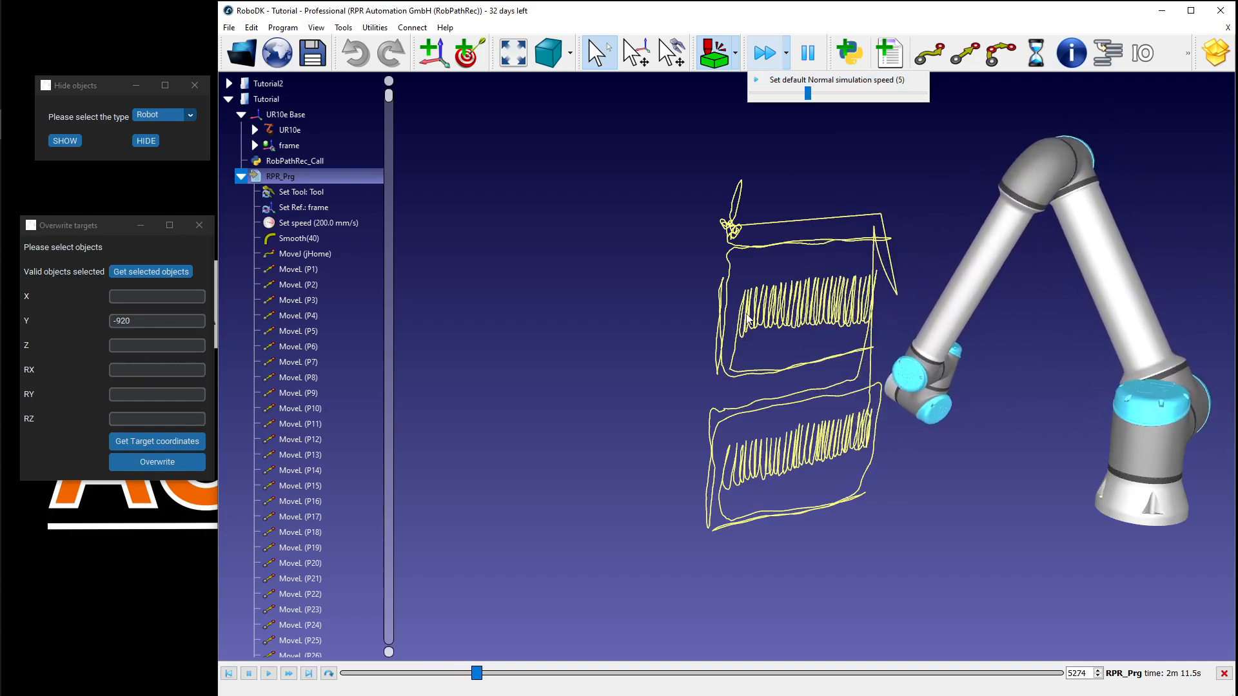
pyautogui.click(731, 322)
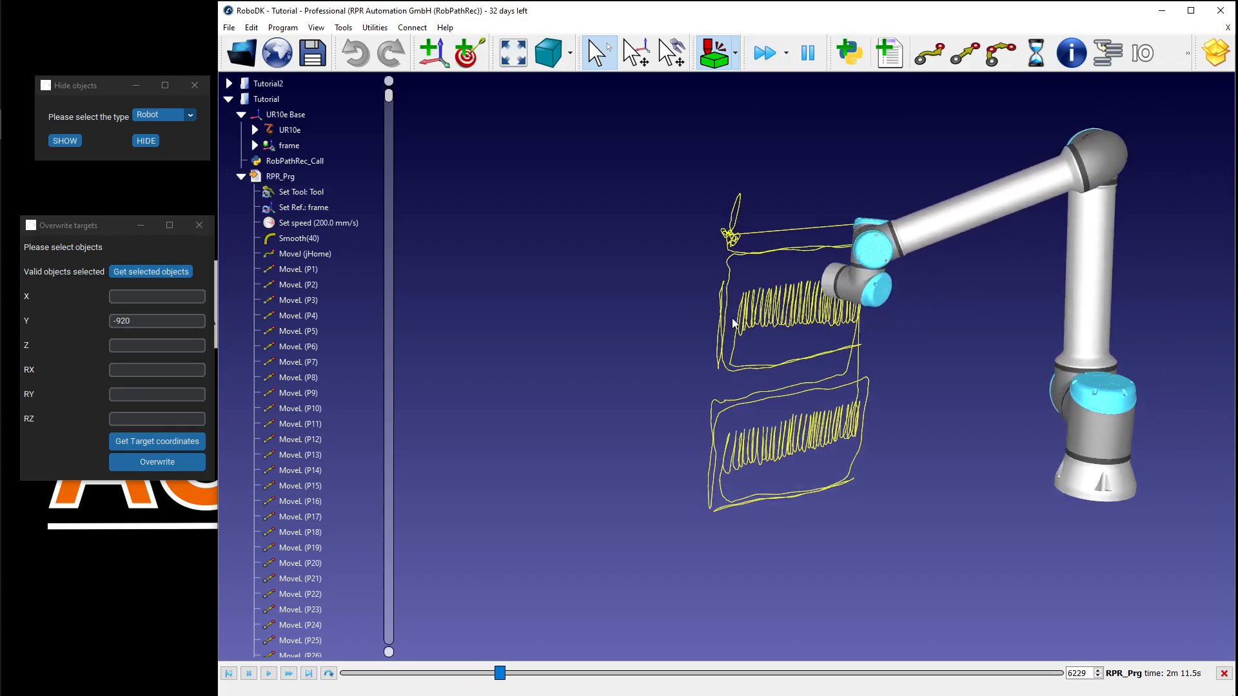
# - Examine the waypoints along the original recorded zigzag in the Tutorial station, and stop the simulation
pyautogui.scroll(6, 735, 322)
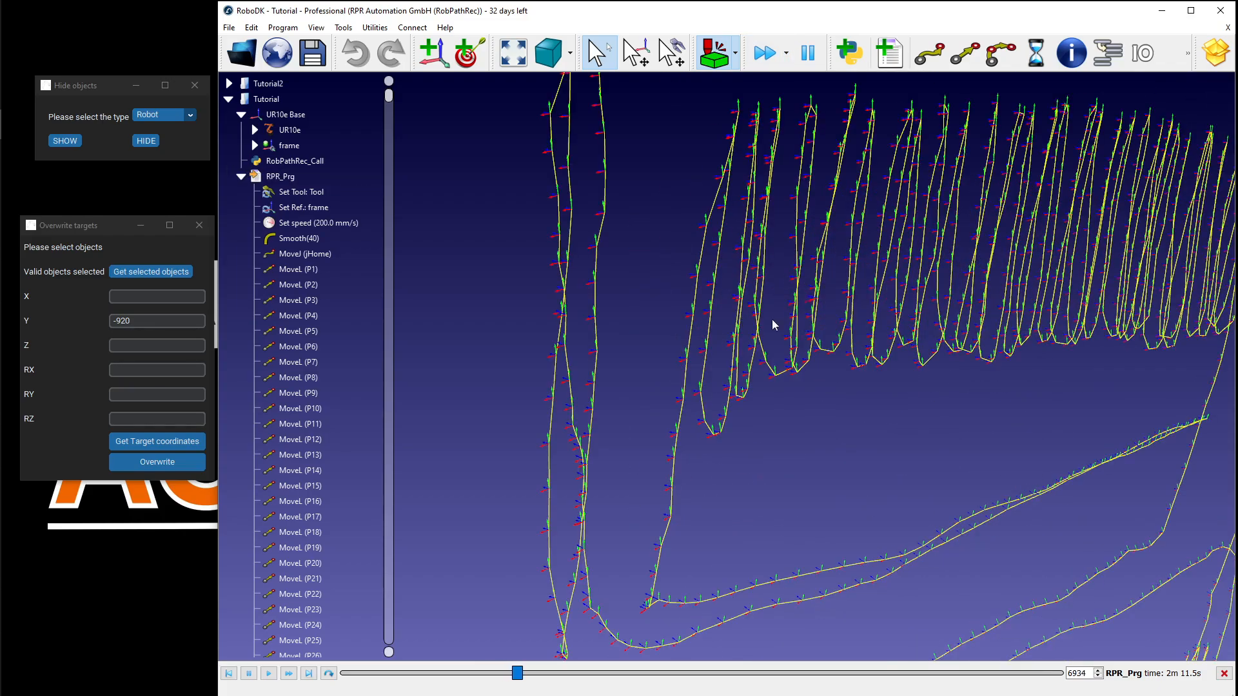
pyautogui.scroll(-5, 756, 323)
pyautogui.scroll(-4, 884, 315)
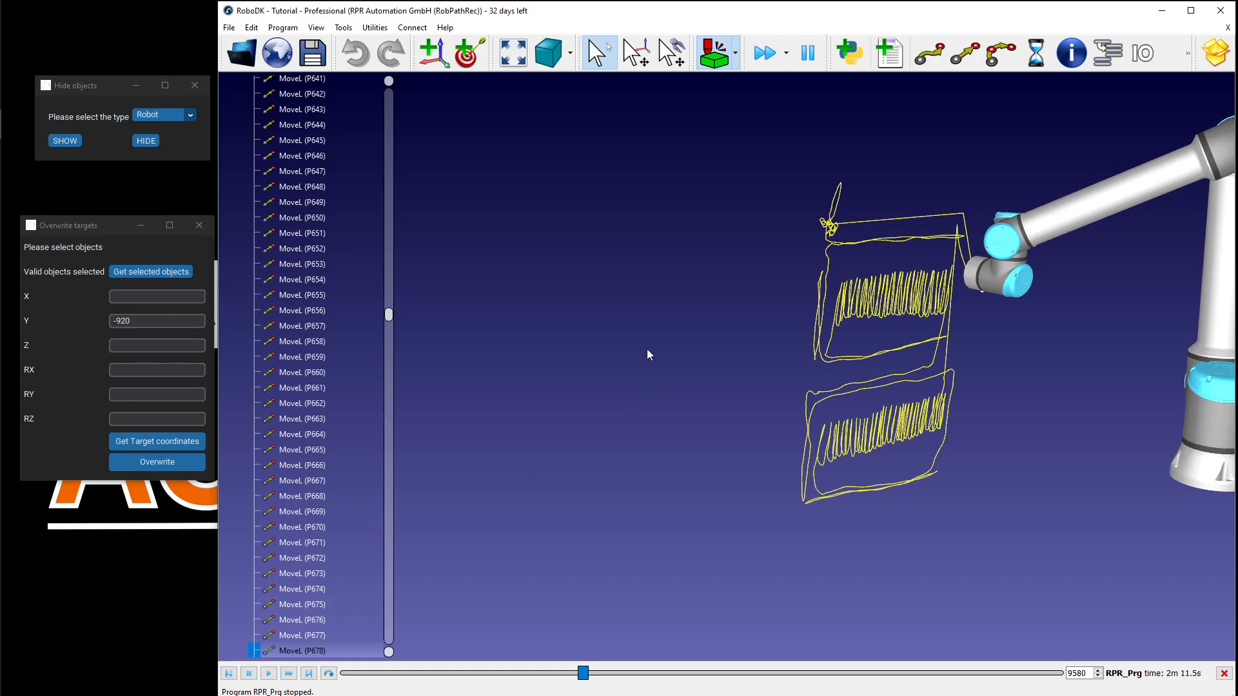
# - Collapse the Tutorial program, reactivate the Tutorial2 station and run its RPR_Prg to check the aligned zigzags
pyautogui.moveTo(388, 314); pyautogui.dragTo(397, 96)
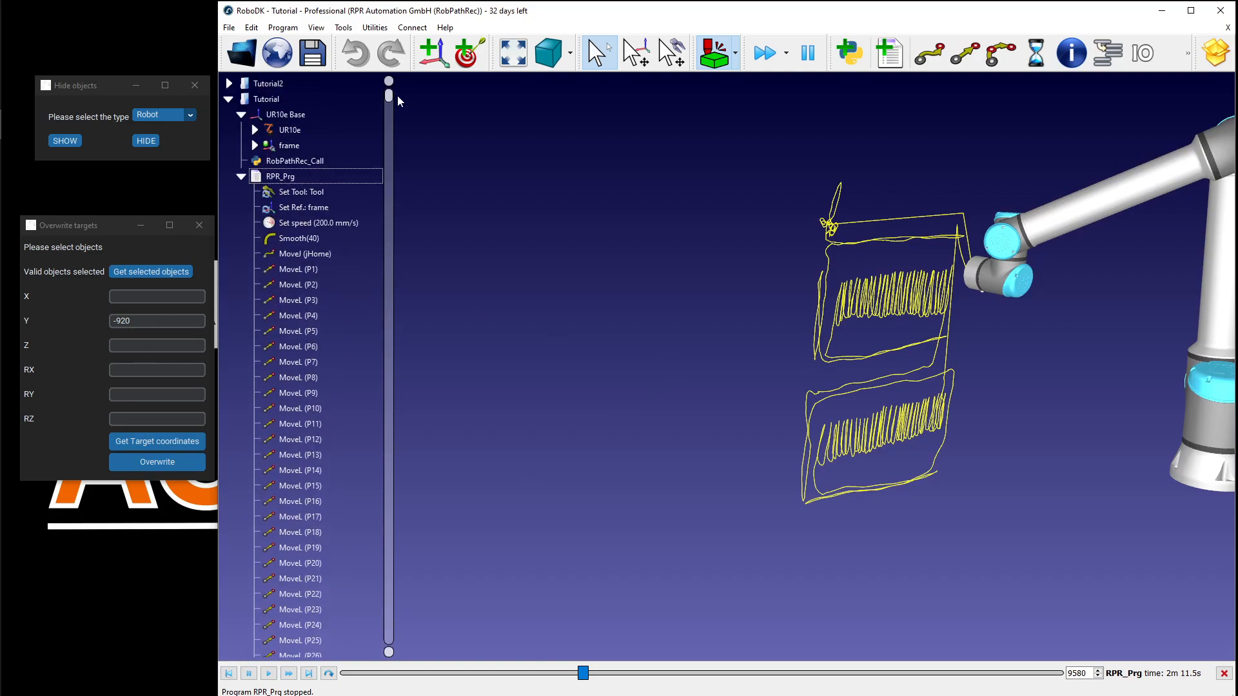
pyautogui.click(243, 176)
pyautogui.click(228, 84)
pyautogui.click(278, 161)
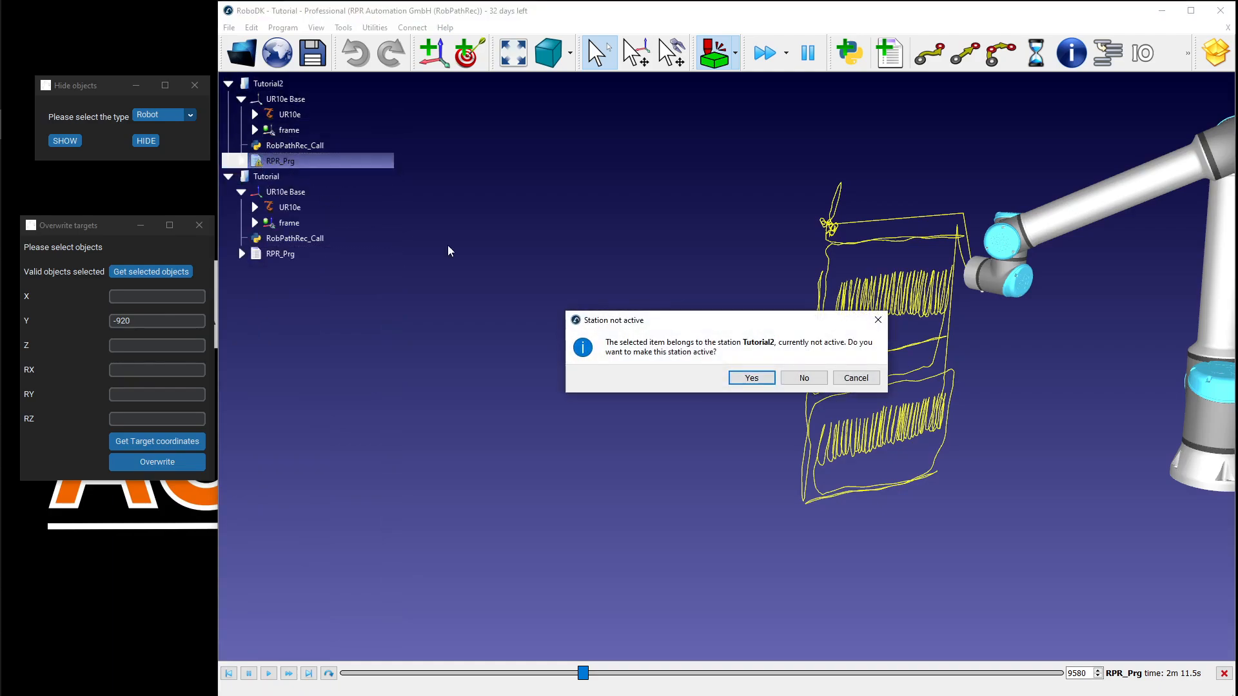
pyautogui.click(752, 378)
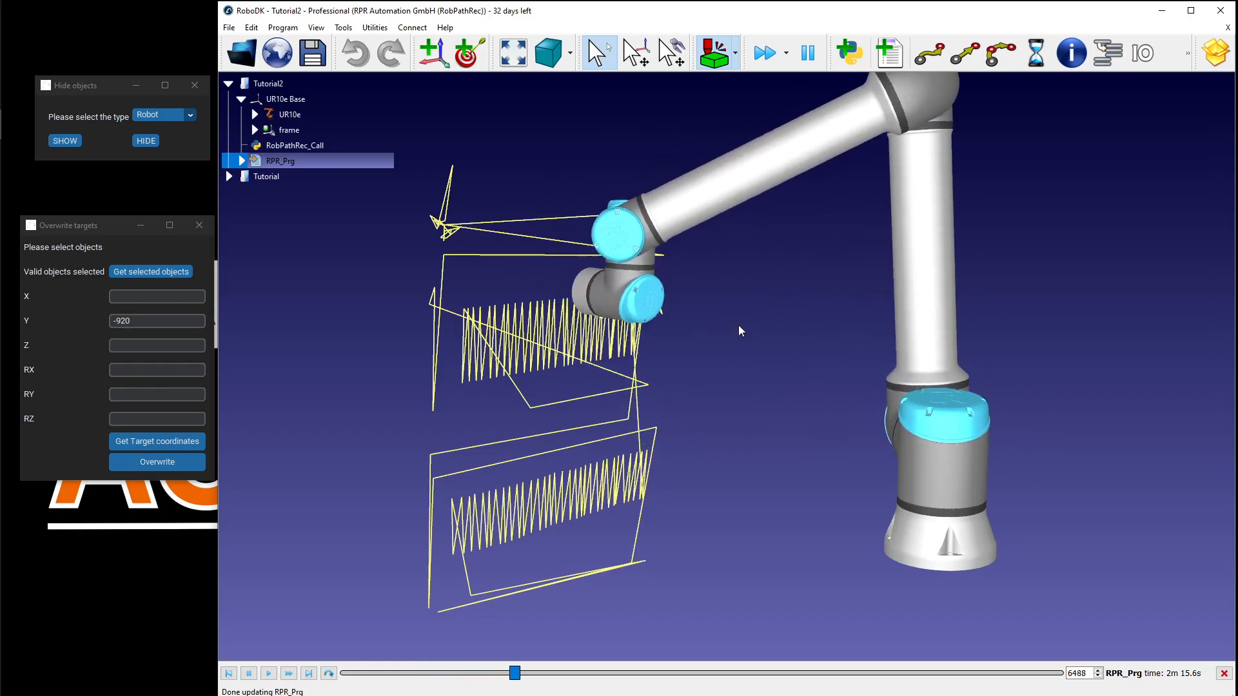
pyautogui.scroll(10, 580, 310)
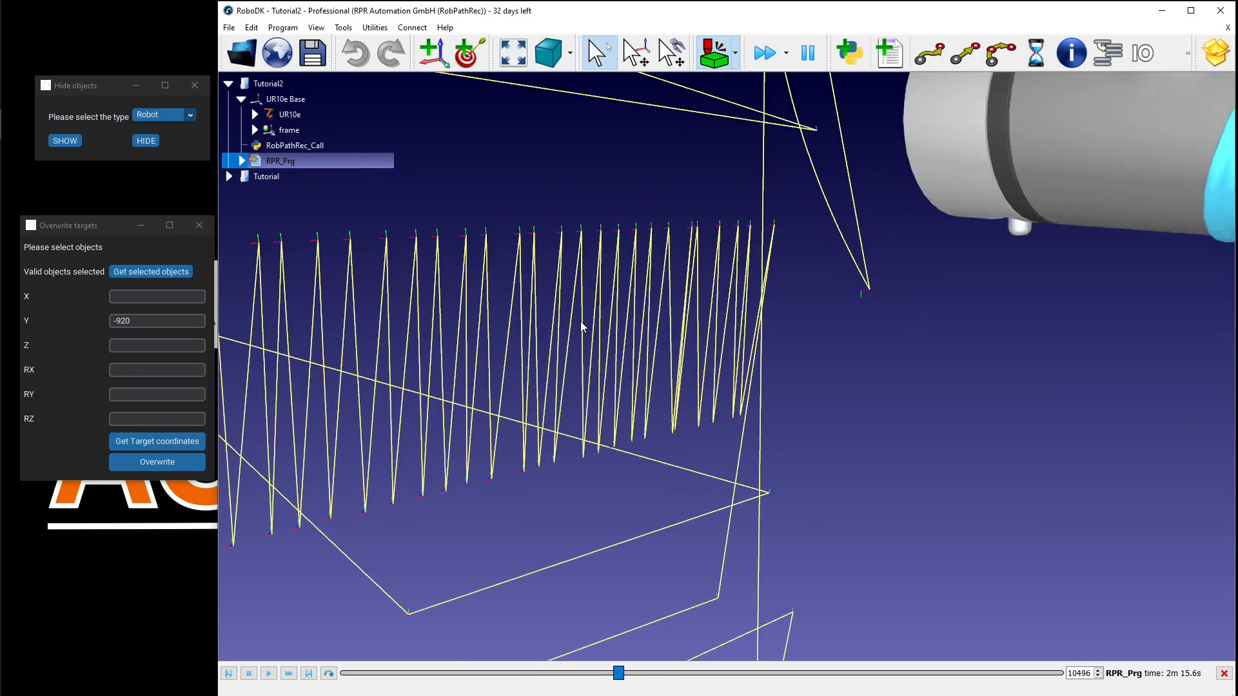
pyautogui.scroll(-6, 580, 321)
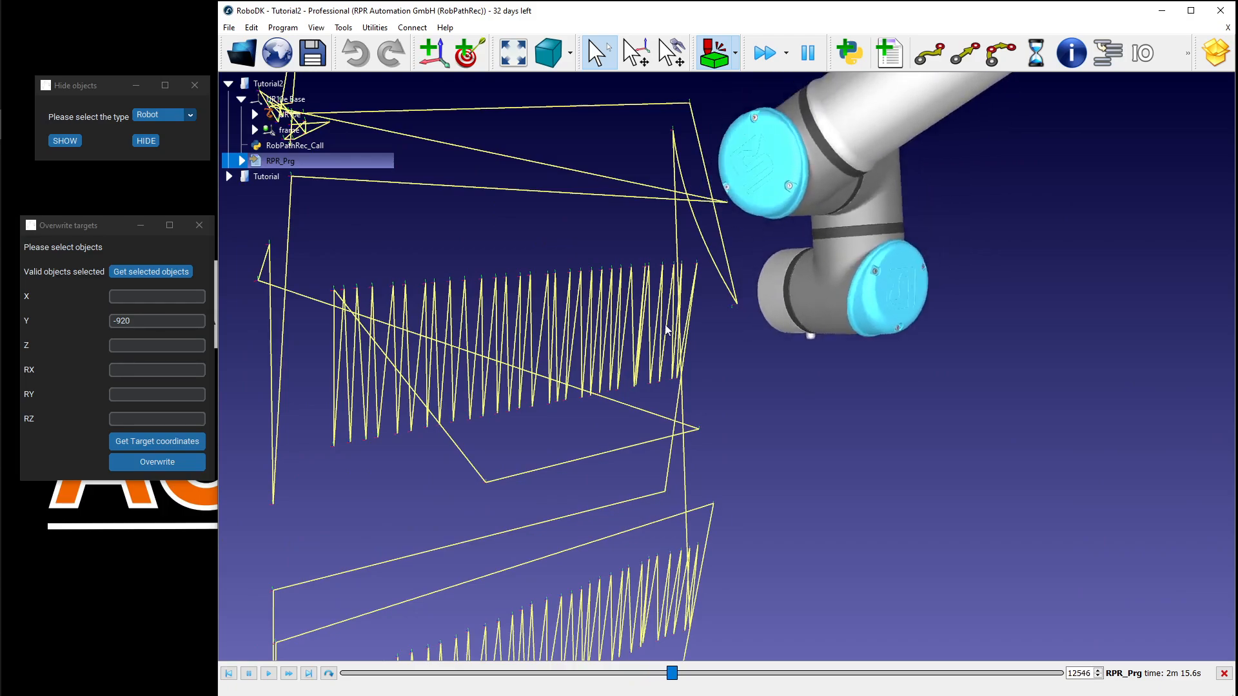
# - Show the Tool object type with the Hide objects tool
pyautogui.click(164, 114)
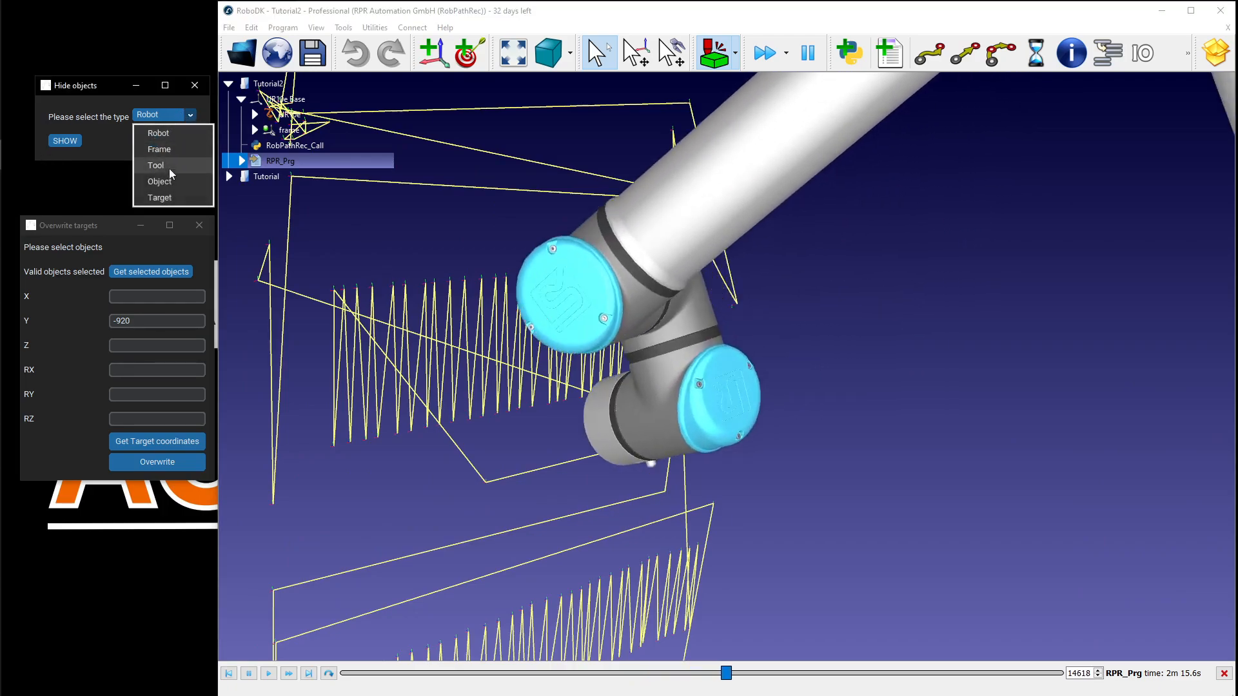
pyautogui.click(166, 168)
pyautogui.click(65, 140)
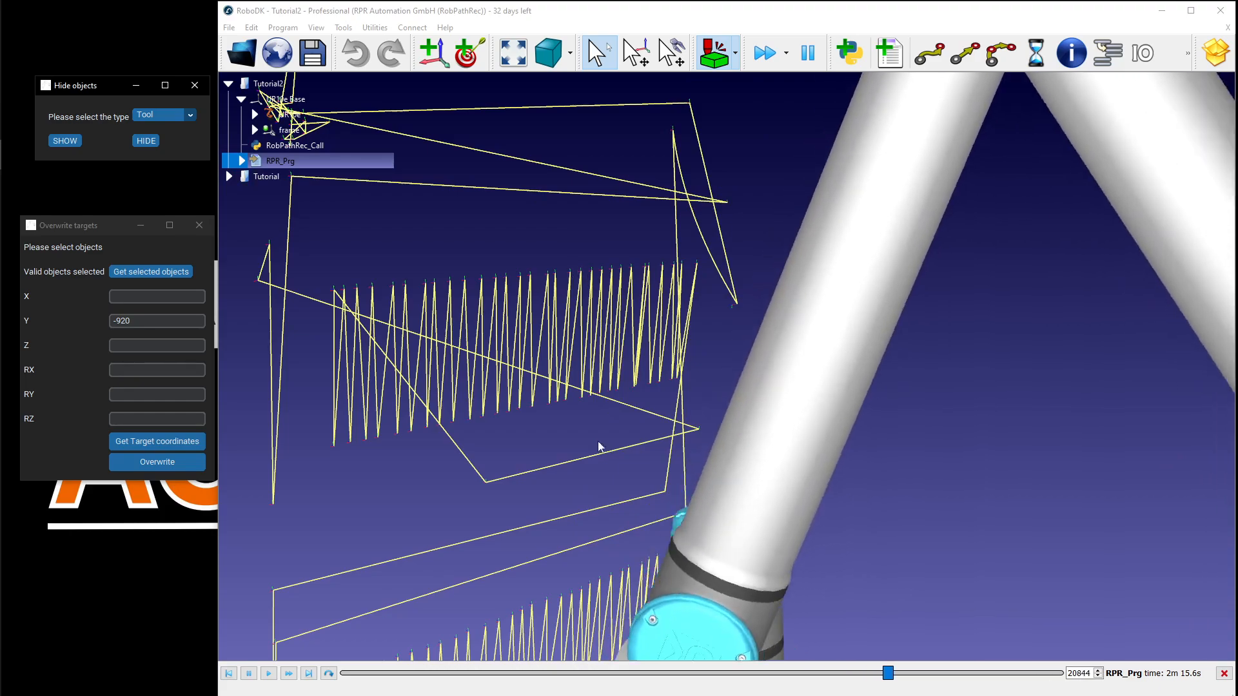
# - Examine the robot's motion along the aligned zigzags until the simulation ends, including from a rotated view
pyautogui.scroll(-3, 596, 484)
pyautogui.scroll(3, 576, 553)
pyautogui.scroll(2, 576, 553)
pyautogui.scroll(-2, 576, 552)
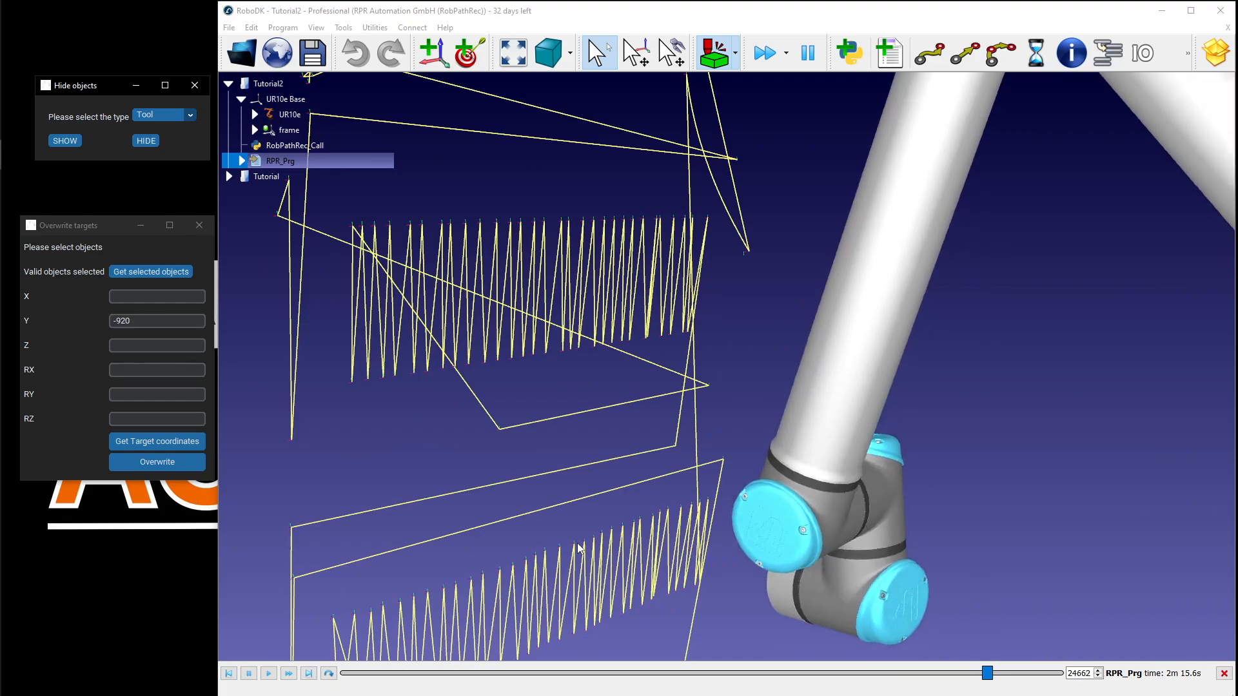
pyautogui.scroll(-2, 578, 548)
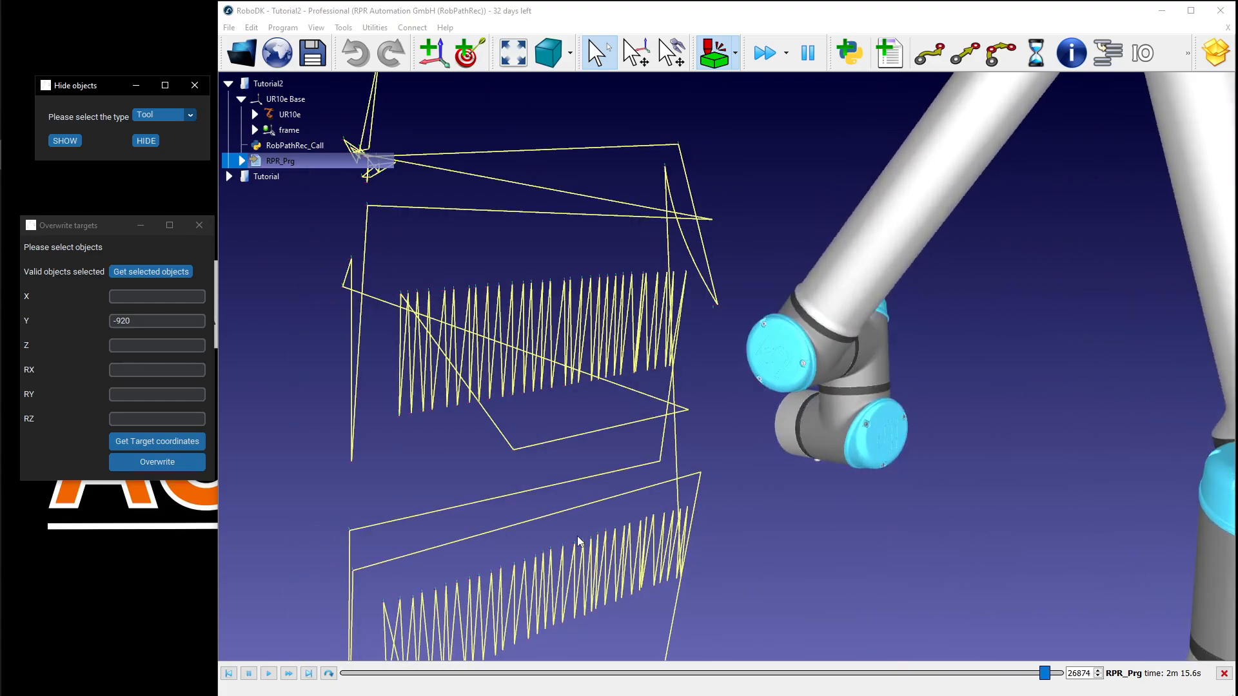
pyautogui.scroll(-2, 696, 369)
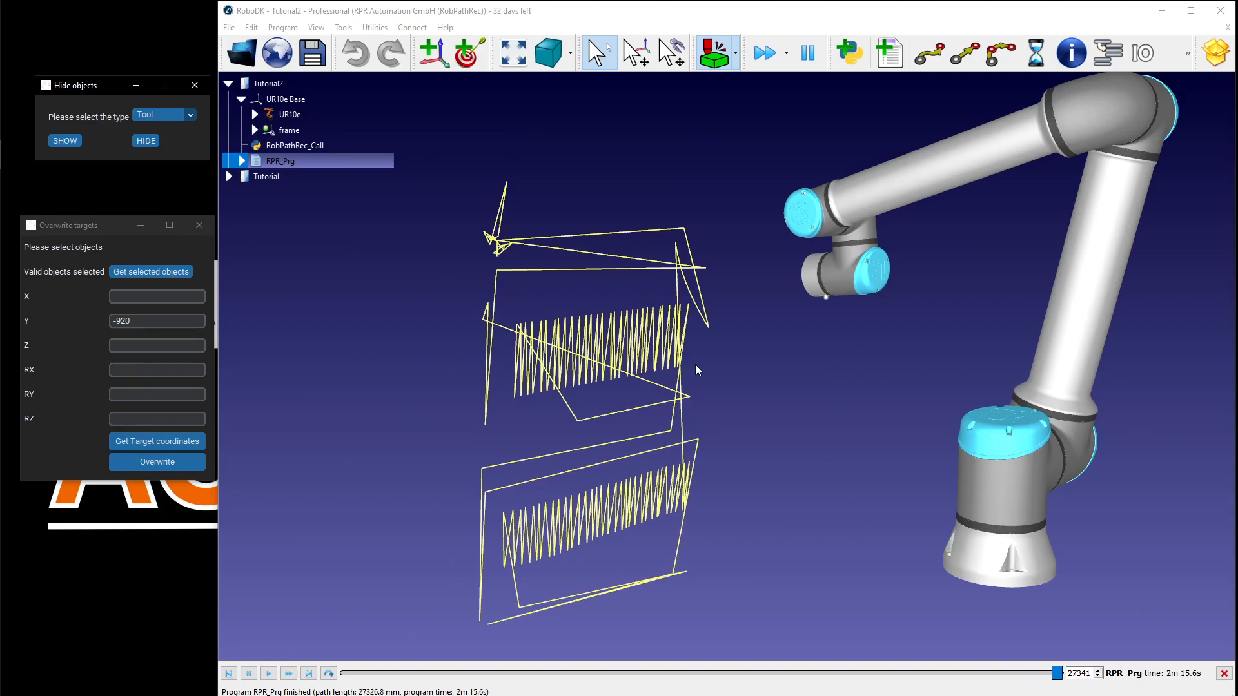
pyautogui.moveTo(791, 317); pyautogui.dragTo(638, 335)
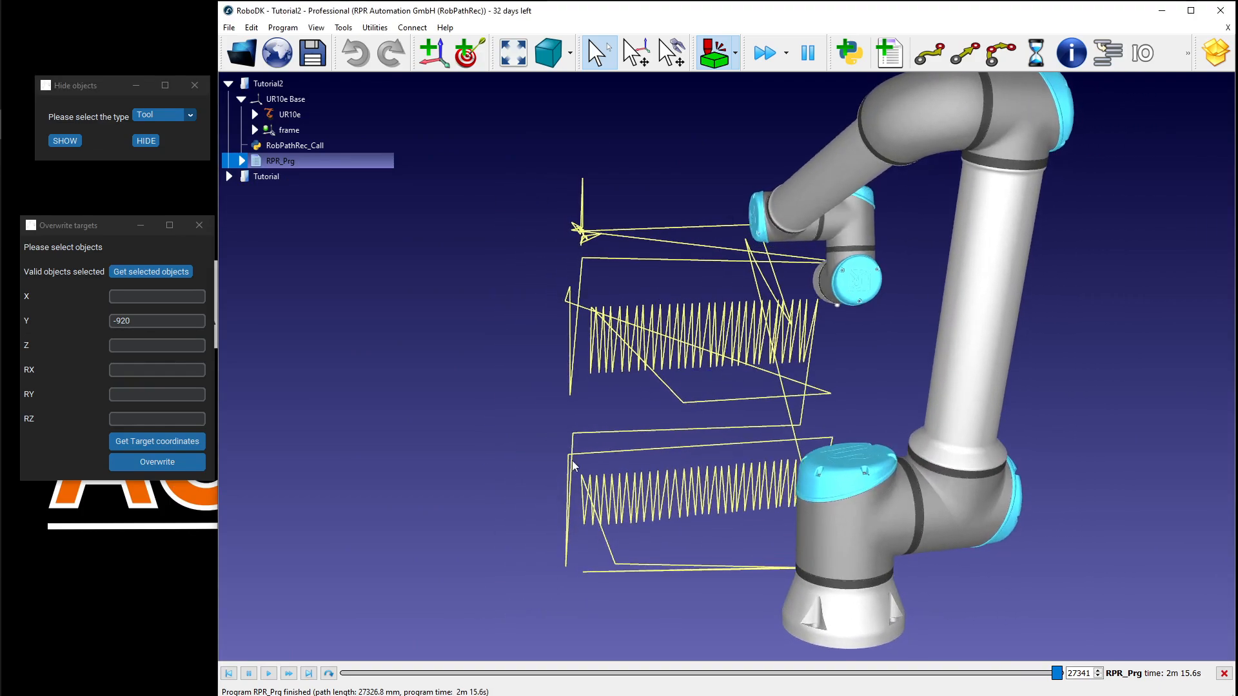